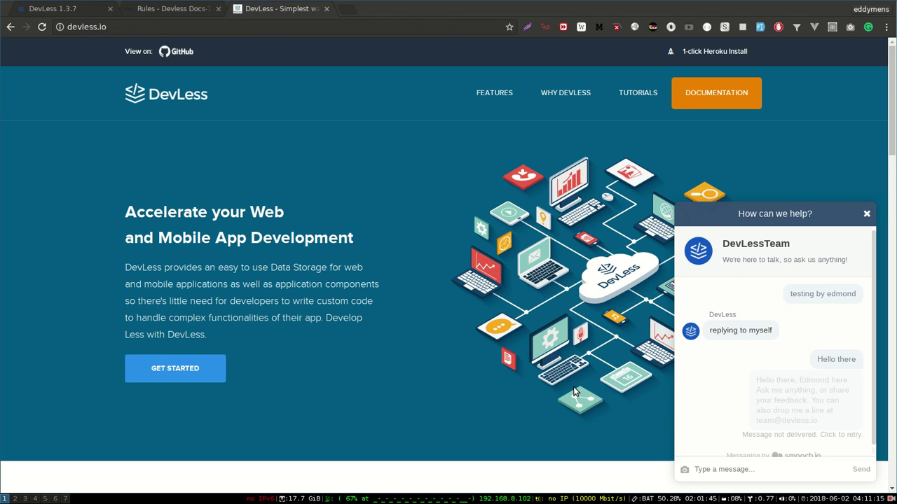
Step: In the DevLess dashboard, create a table named category with a TEXT field called name in the test service
{"action": "left_click", "coordinate": [46, 13]}
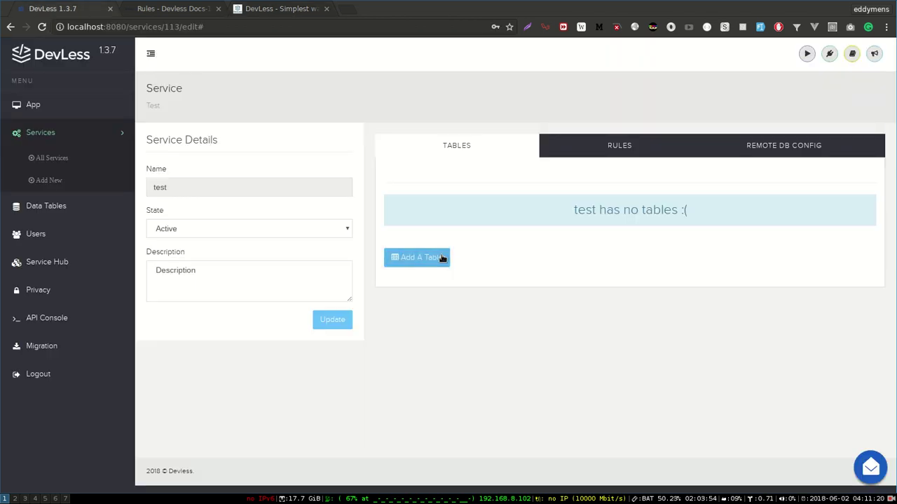
{"action": "left_click", "coordinate": [431, 260]}
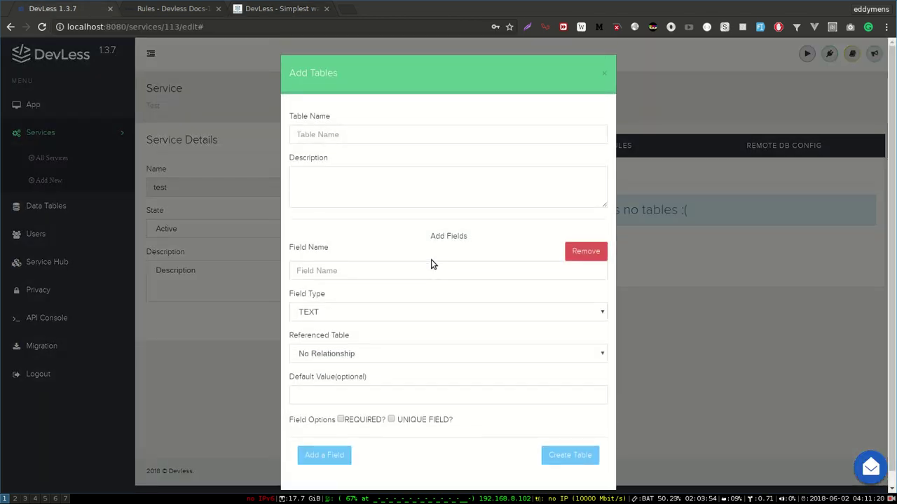
{"action": "left_click", "coordinate": [482, 136]}
{"action": "type", "text": "category"}
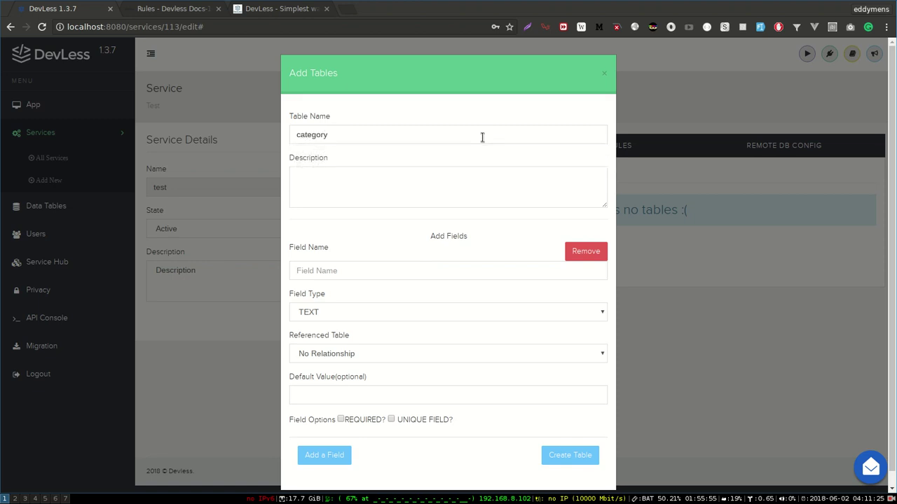
{"action": "left_click", "coordinate": [466, 275]}
{"action": "type", "text": "name"}
{"action": "scroll", "coordinate": [466, 275], "scroll_direction": "down", "scroll_amount": 1}
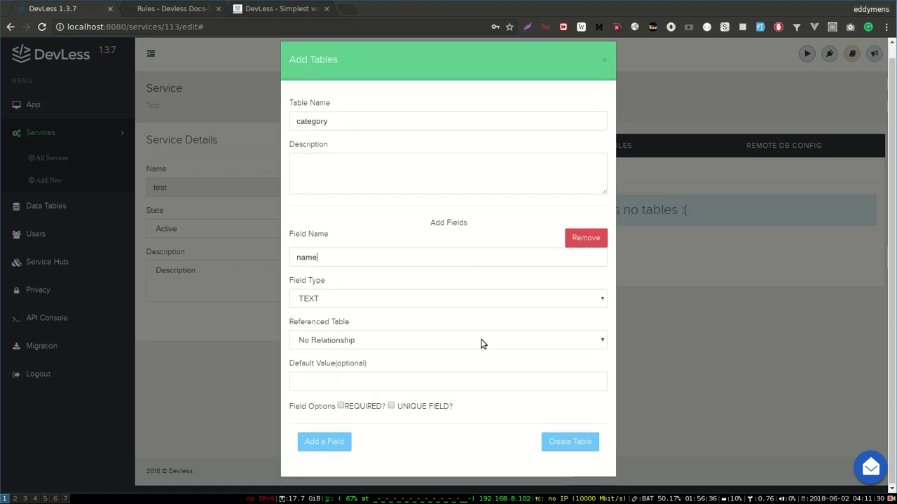
{"action": "left_click", "coordinate": [555, 435]}
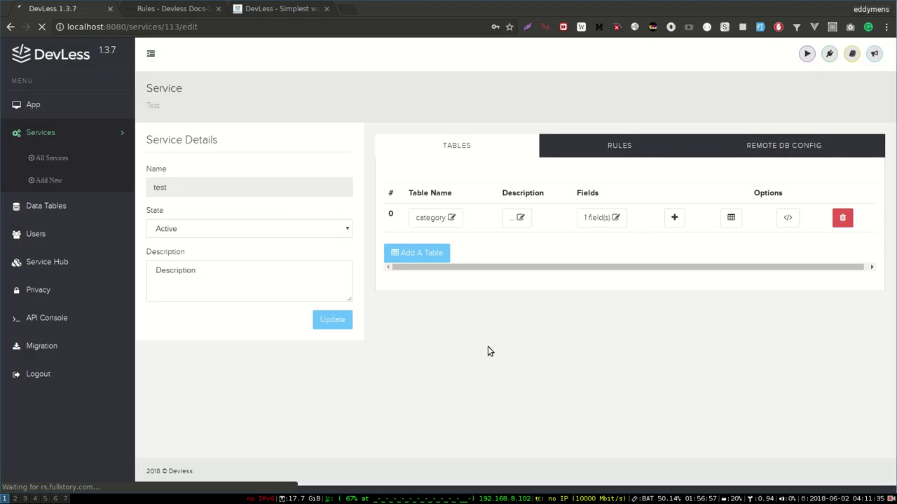
Step: Start another table named products whose first field is a TEXT field called name
{"action": "left_click", "coordinate": [448, 256]}
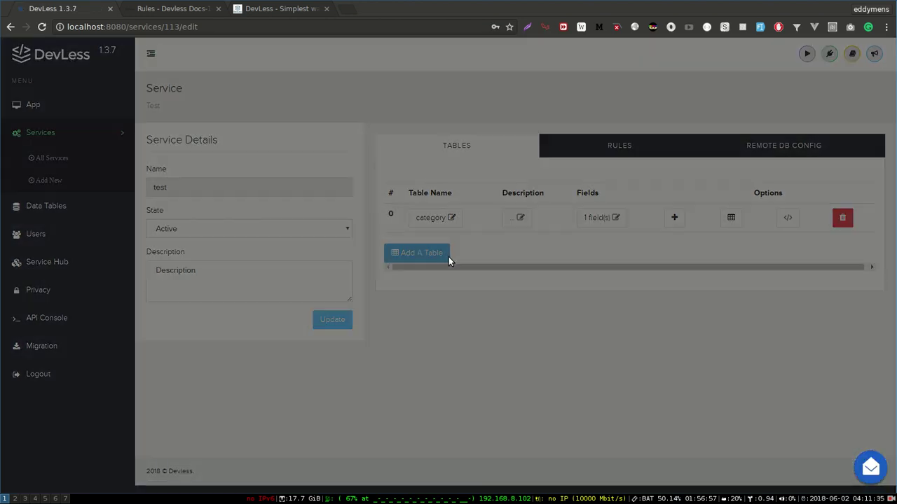
{"action": "type", "text": "products"}
{"action": "left_click", "coordinate": [361, 270]}
{"action": "type", "text": "name"}
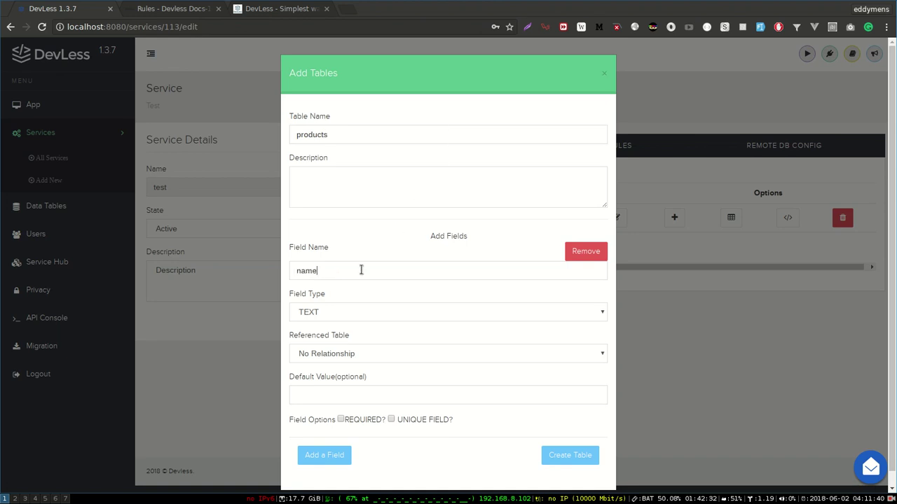
Step: Add a second field named price with the field type DECIMALS to the products table
{"action": "scroll", "coordinate": [325, 319], "scroll_direction": "down", "scroll_amount": 1}
{"action": "left_click", "coordinate": [336, 434]}
{"action": "scroll", "coordinate": [337, 433], "scroll_direction": "down", "scroll_amount": 3}
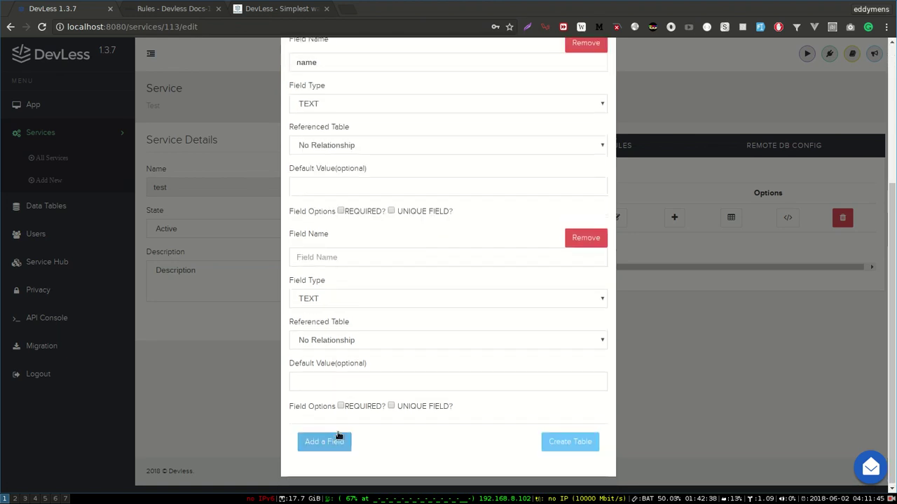
{"action": "left_click", "coordinate": [417, 257]}
{"action": "type", "text": "price"}
{"action": "left_click", "coordinate": [402, 300]}
{"action": "key", "text": "Down"}
{"action": "key", "text": "Down"}
{"action": "key", "text": "Down"}
{"action": "key", "text": "Return"}
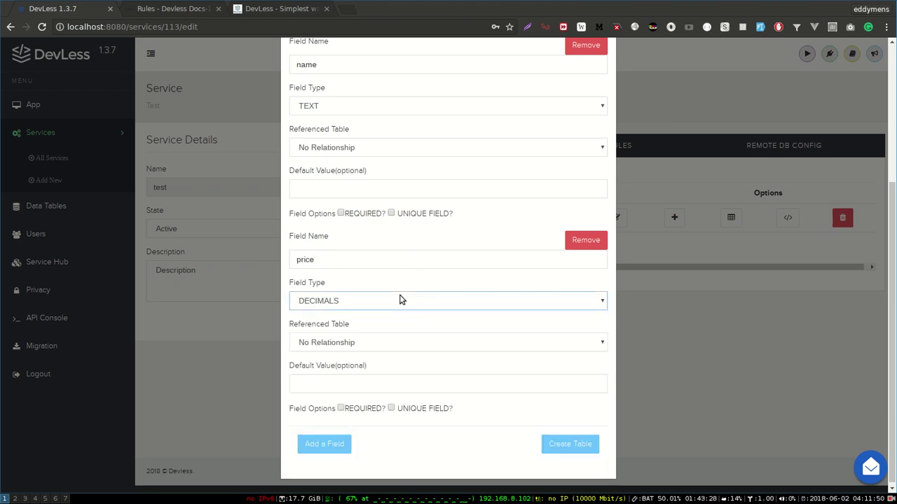
Step: Add a category field of type REFERENCE that references the category table, and create the products table
{"action": "left_click", "coordinate": [329, 445]}
{"action": "scroll", "coordinate": [379, 221], "scroll_direction": "down", "scroll_amount": 3}
{"action": "left_click", "coordinate": [367, 265]}
{"action": "type", "text": "category"}
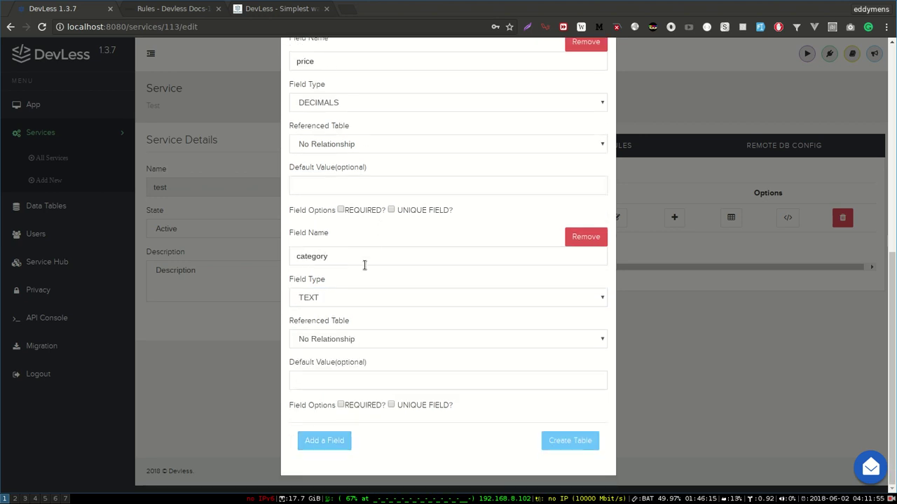
{"action": "left_click", "coordinate": [351, 298]}
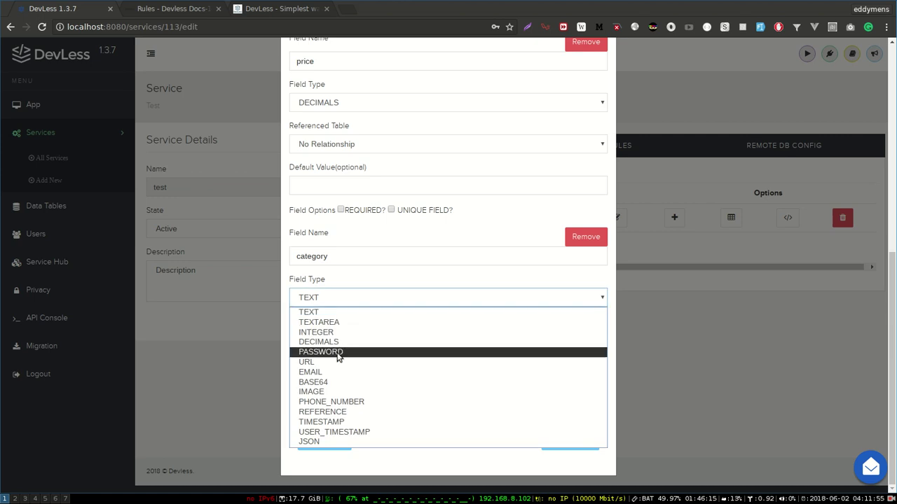
{"action": "left_click", "coordinate": [336, 412]}
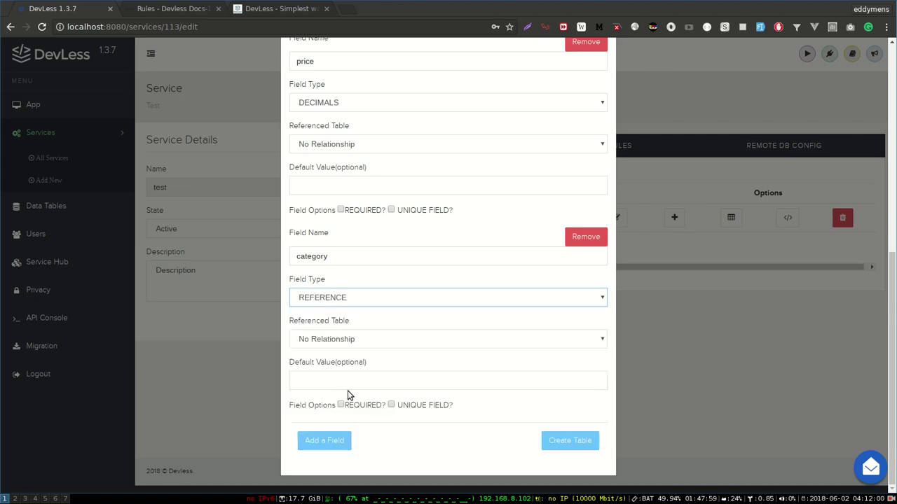
{"action": "left_click", "coordinate": [374, 341]}
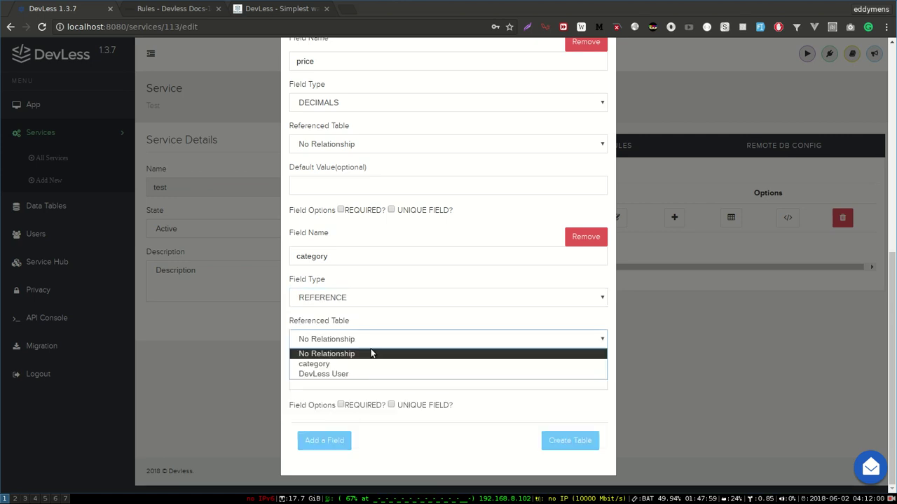
{"action": "left_click", "coordinate": [365, 364]}
{"action": "left_click", "coordinate": [544, 434]}
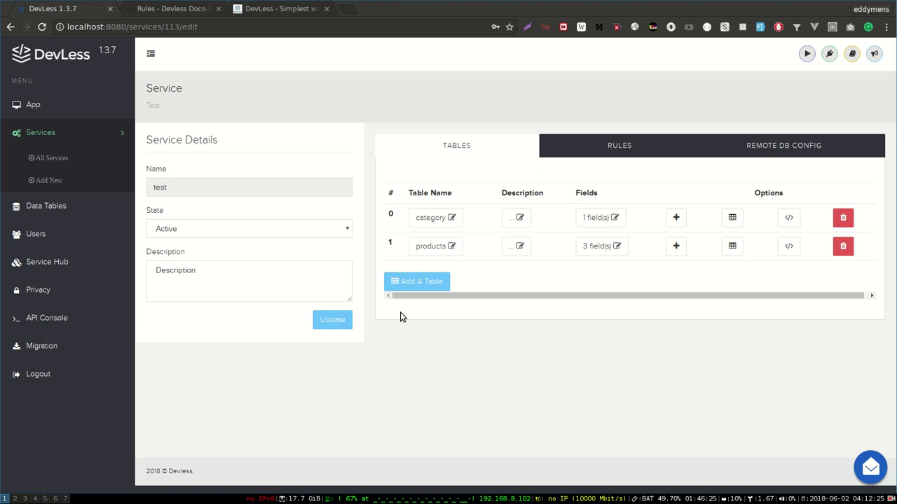
{"action": "middle_click", "coordinate": [37, 325]}
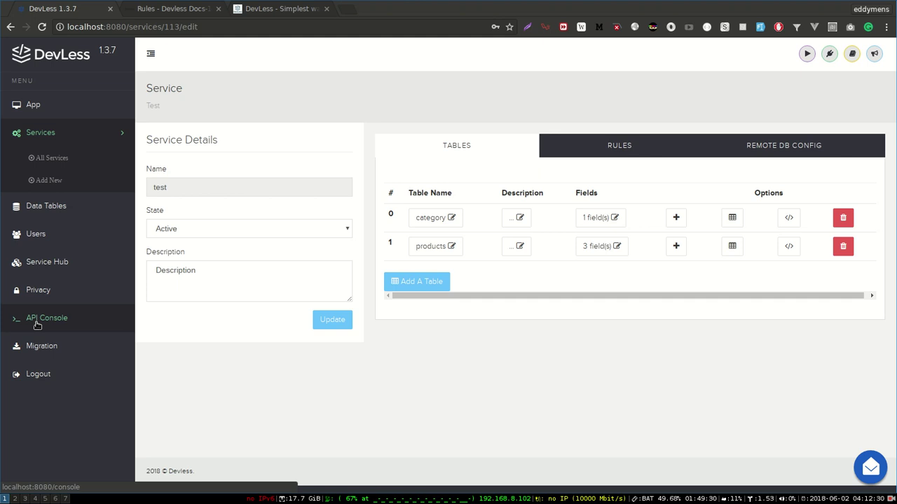
{"action": "left_click", "coordinate": [169, 10]}
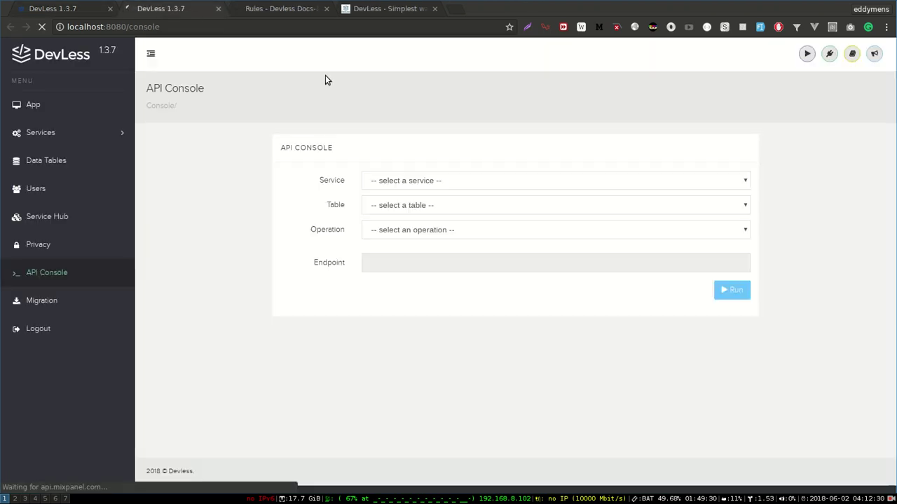
{"action": "left_click", "coordinate": [415, 177]}
{"action": "left_click", "coordinate": [392, 235]}
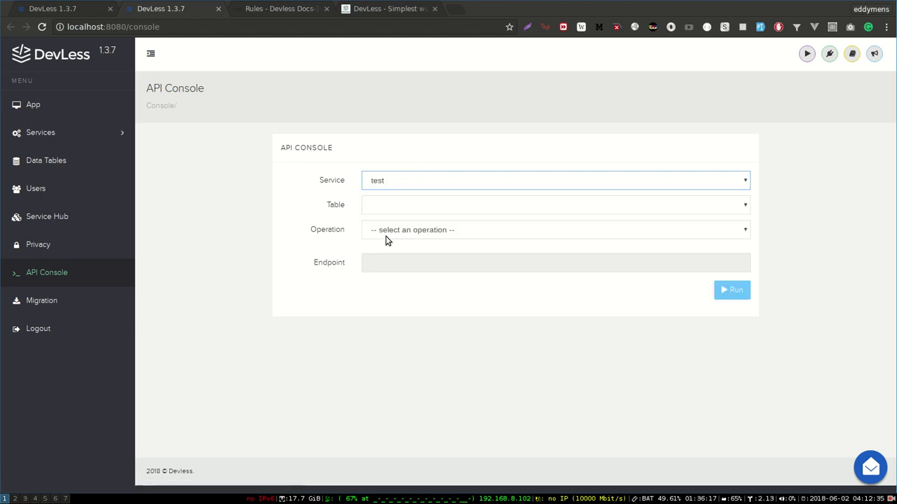
{"action": "left_click", "coordinate": [411, 210]}
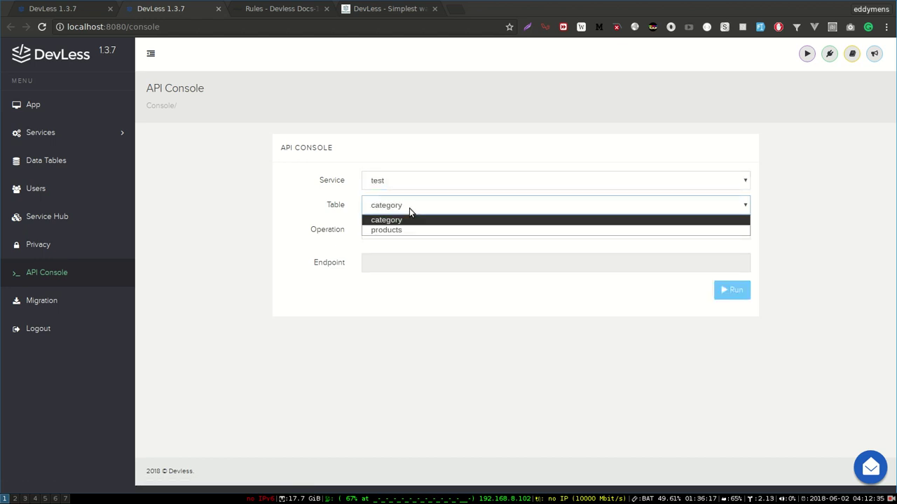
{"action": "left_click", "coordinate": [292, 213]}
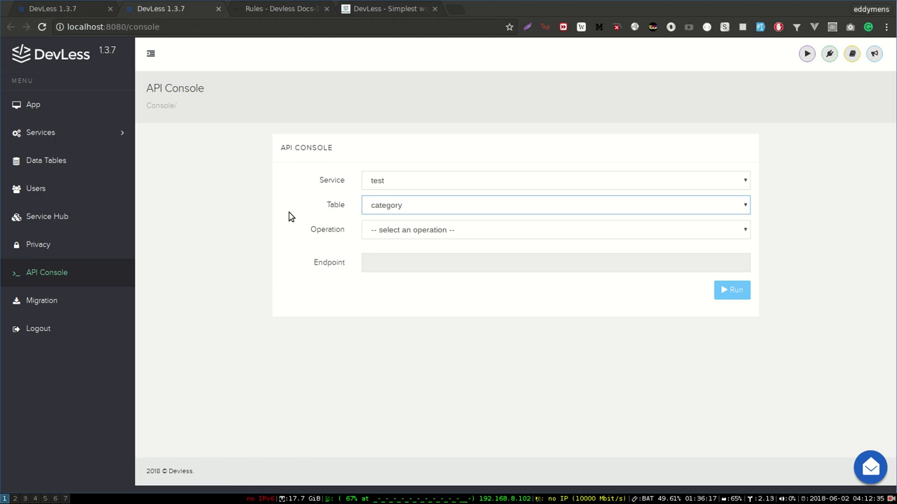
Step: Open the Data Tables page and show the records of the test service's category table
{"action": "left_click", "coordinate": [106, 166]}
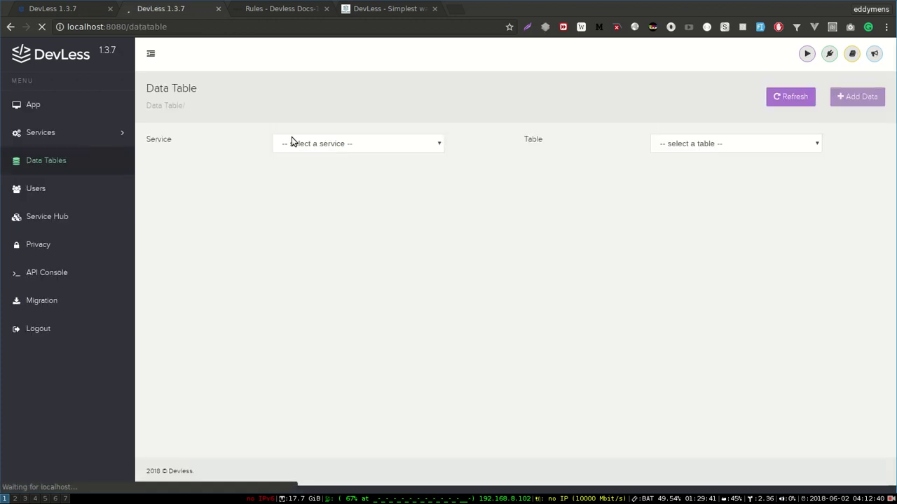
{"action": "left_click", "coordinate": [305, 144]}
{"action": "left_click", "coordinate": [287, 199]}
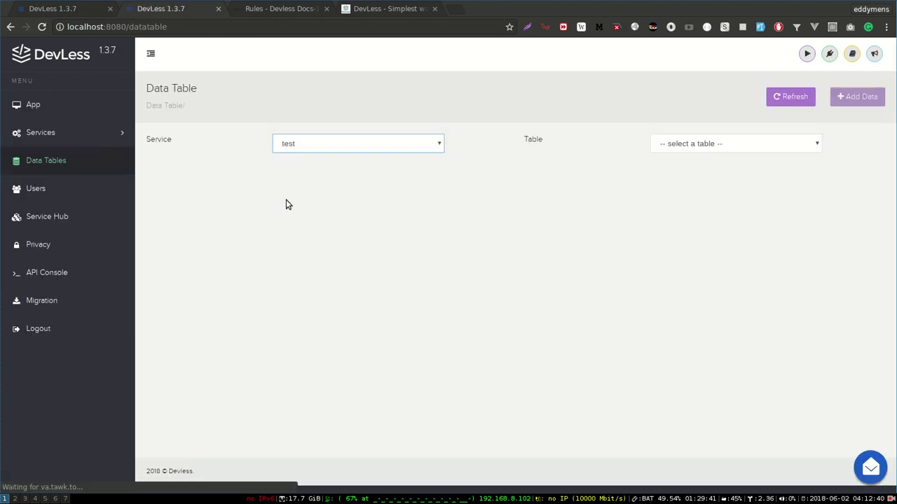
{"action": "key", "text": "Tab"}
{"action": "key", "text": "Down"}
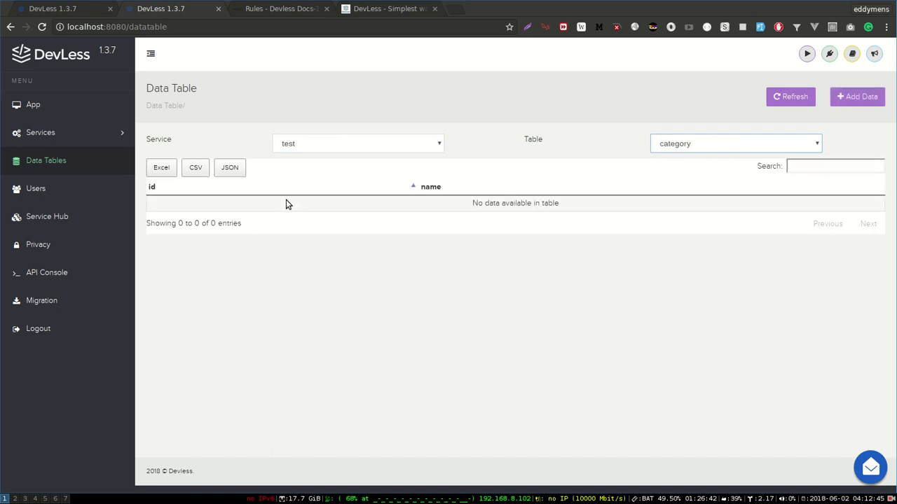
Step: Add a record with the name shoes to the category table
{"action": "left_click", "coordinate": [840, 98]}
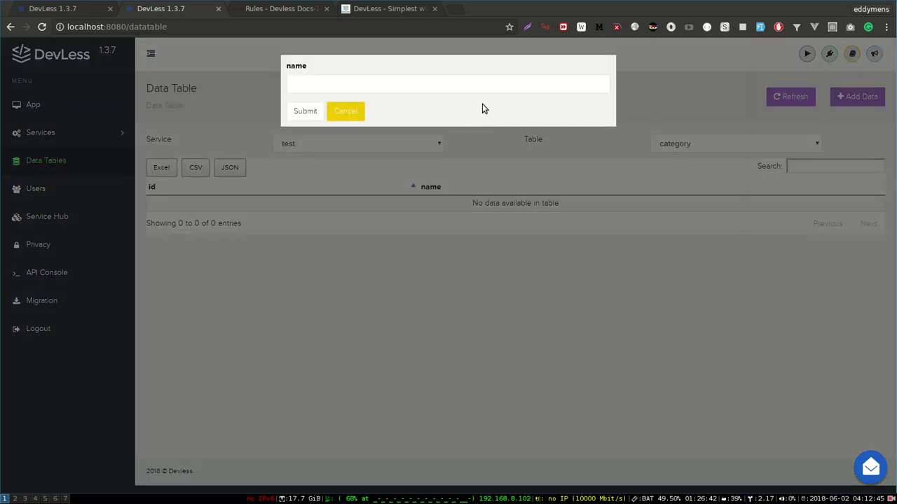
{"action": "left_click", "coordinate": [482, 87]}
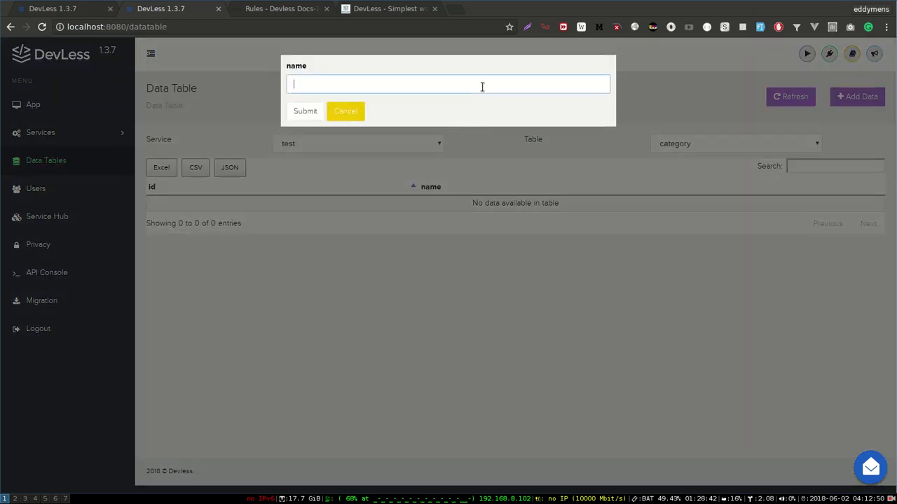
{"action": "type", "text": "shoes"}
{"action": "left_click", "coordinate": [309, 110]}
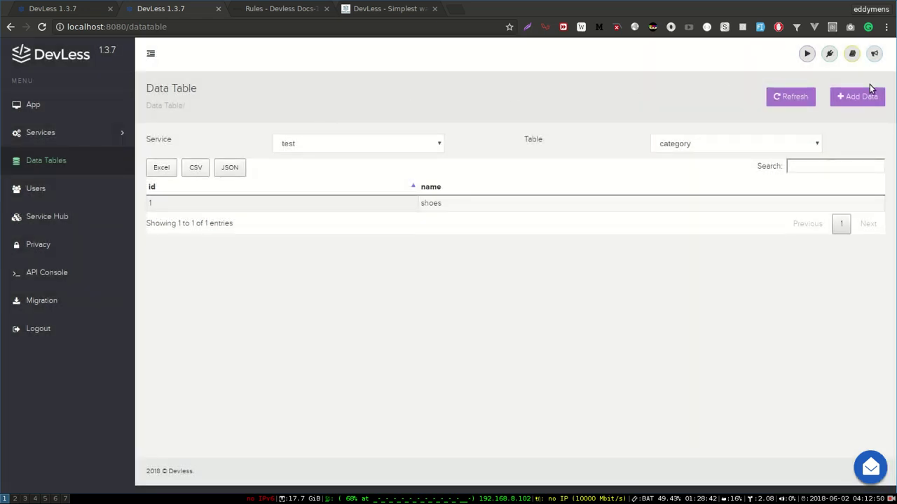
Step: Add another category record with the name shirts
{"action": "left_click", "coordinate": [850, 96]}
{"action": "left_click", "coordinate": [401, 84]}
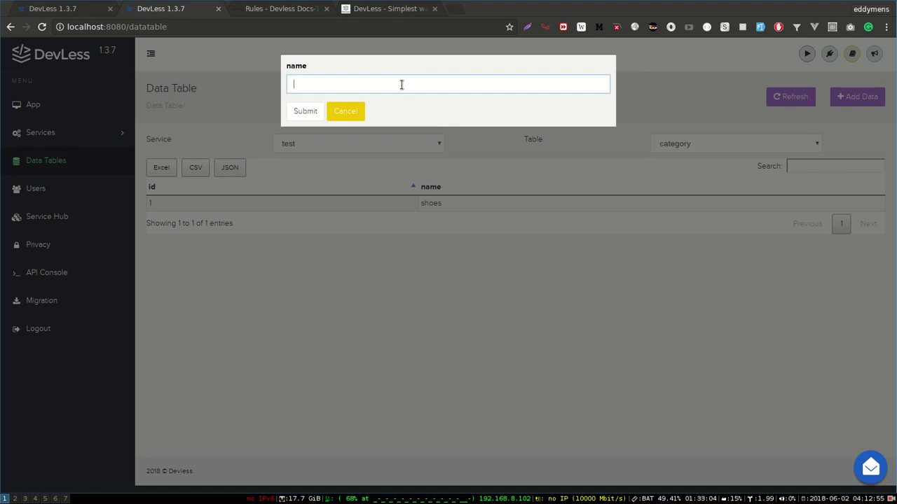
{"action": "type", "text": "shirts"}
{"action": "left_click", "coordinate": [312, 109]}
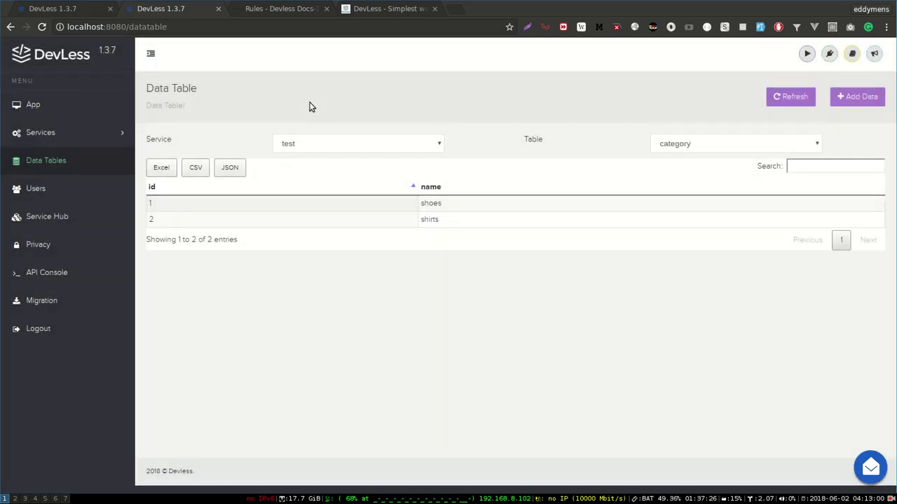
Step: Switch to the products table of the test service and start a new record
{"action": "left_click", "coordinate": [781, 145]}
{"action": "left_click", "coordinate": [737, 179]}
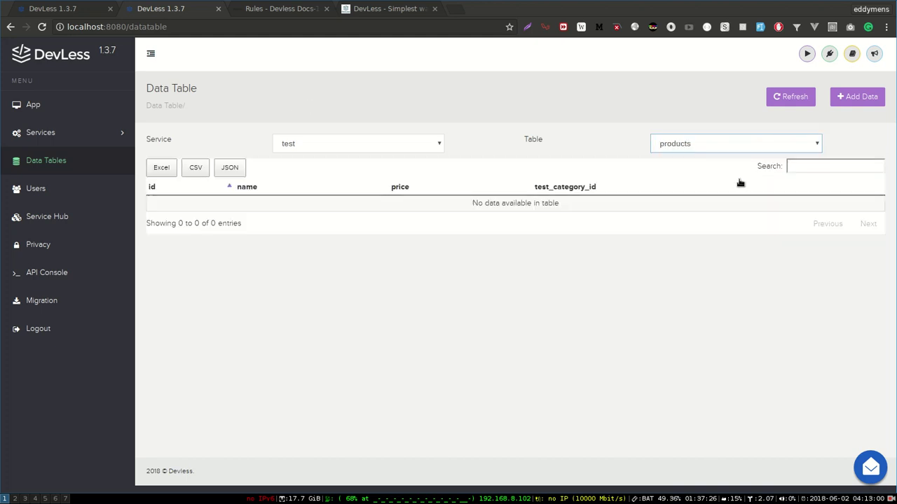
{"action": "left_click", "coordinate": [861, 97]}
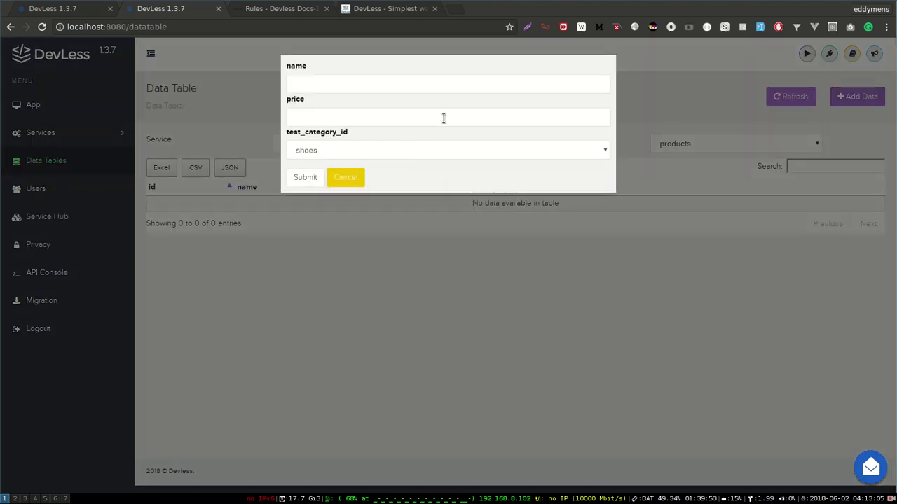
{"action": "left_click", "coordinate": [473, 84]}
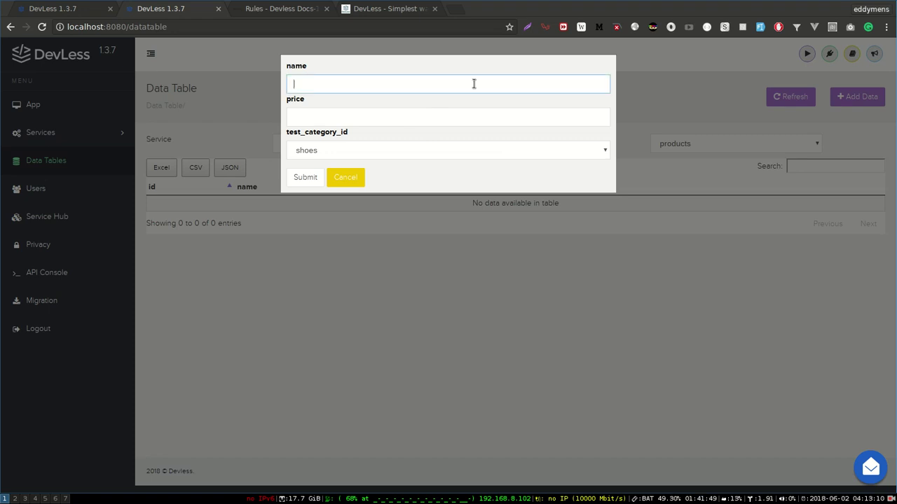
{"action": "type", "text": "nike"}
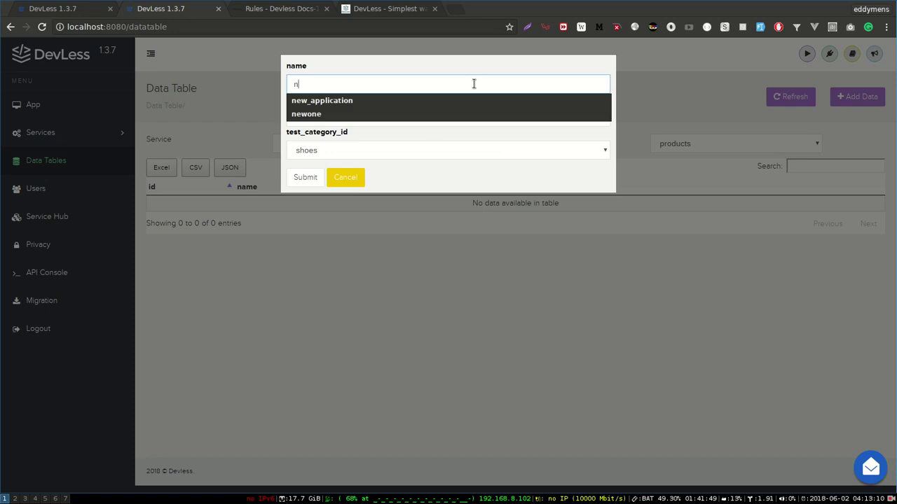
{"action": "key", "text": "BackSpace"}
{"action": "key", "text": "BackSpace"}
{"action": "key", "text": "BackSpace"}
{"action": "type", "text": "ike"}
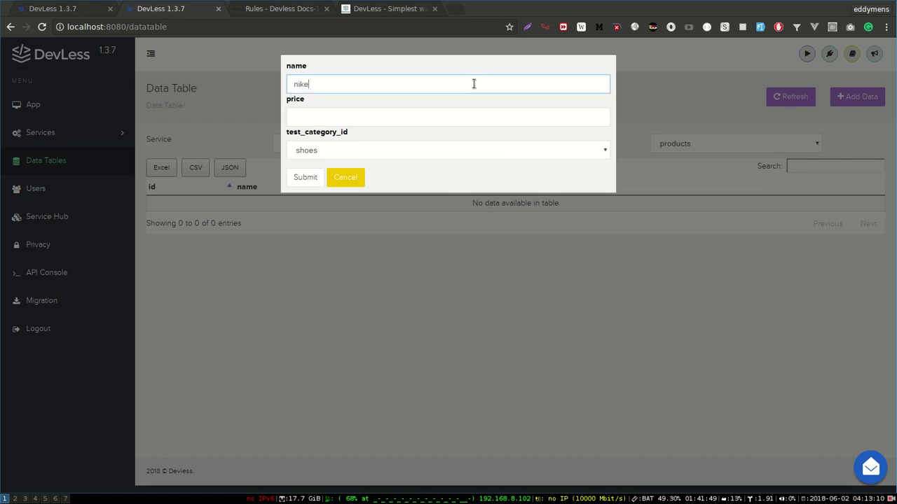
{"action": "type", "text": " shoes"}
Step: Add a product record named strapped with price 12 in the shoes category
{"action": "key", "text": "ctrl+a"}
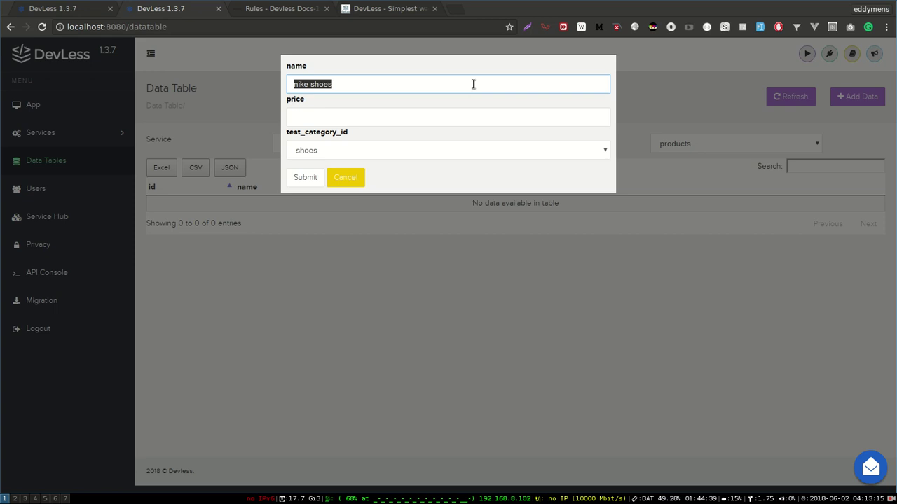
{"action": "type", "text": "strappe"}
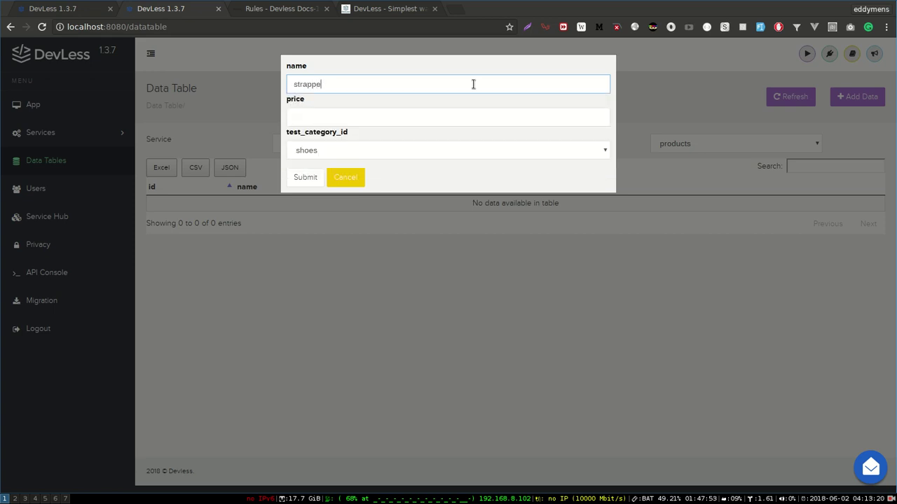
{"action": "type", "text": "d"}
{"action": "left_click", "coordinate": [346, 120]}
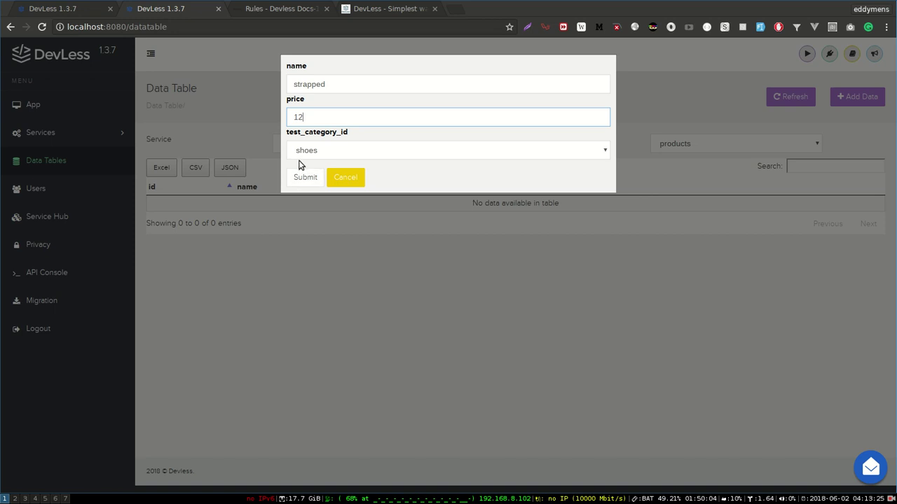
{"action": "left_click", "coordinate": [301, 157]}
{"action": "left_click", "coordinate": [306, 167]}
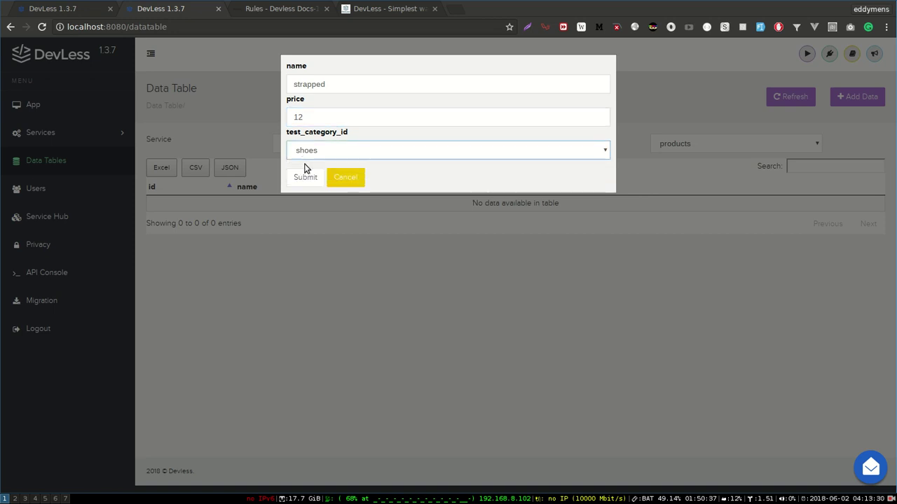
{"action": "left_click", "coordinate": [303, 183]}
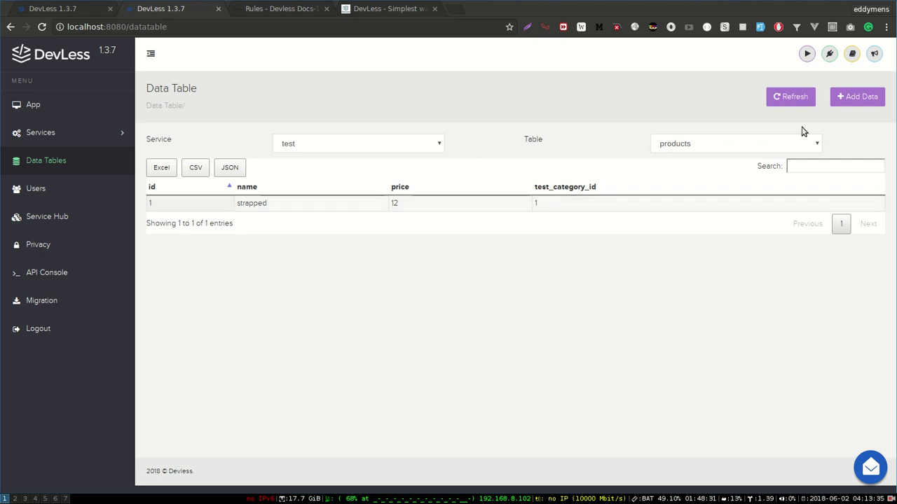
Step: Add a second product record named round neck with price 56 in the shirts category
{"action": "left_click", "coordinate": [862, 96]}
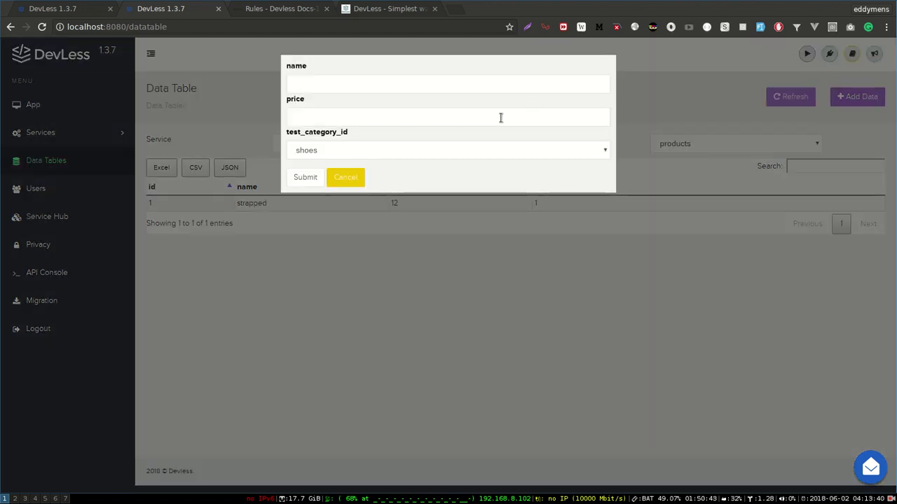
{"action": "left_click", "coordinate": [482, 151]}
{"action": "left_click", "coordinate": [459, 175]}
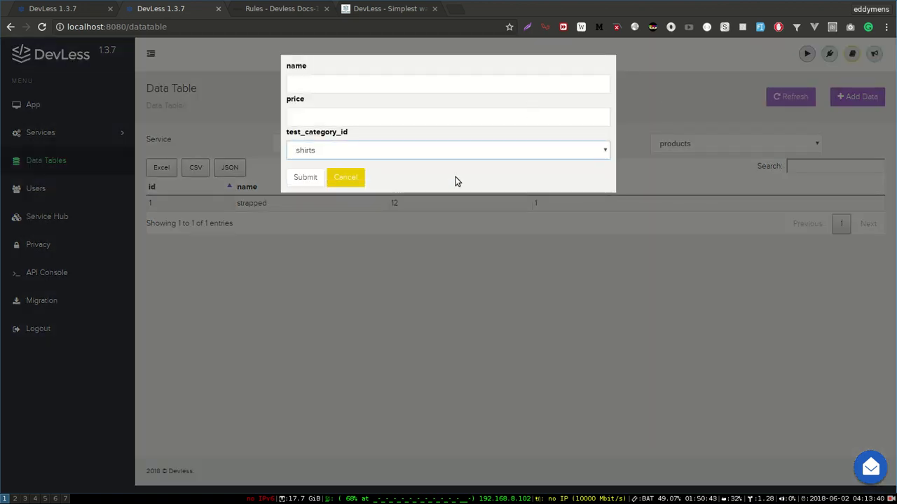
{"action": "left_click", "coordinate": [418, 89]}
{"action": "type", "text": "round neck"}
{"action": "left_click", "coordinate": [410, 114]}
{"action": "type", "text": "56"}
{"action": "left_click", "coordinate": [302, 180]}
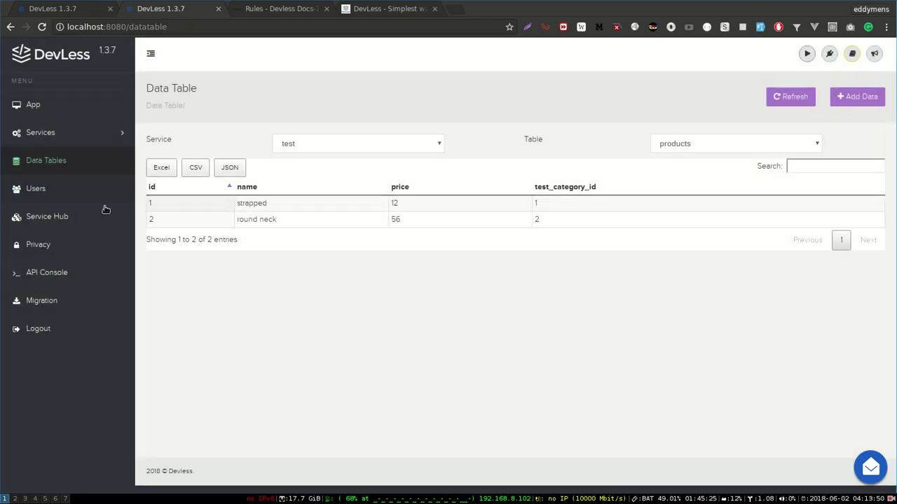
Step: Open the API Console and set up a QUERY TABLE (GET) operation on the products table of the test service
{"action": "left_click", "coordinate": [72, 269]}
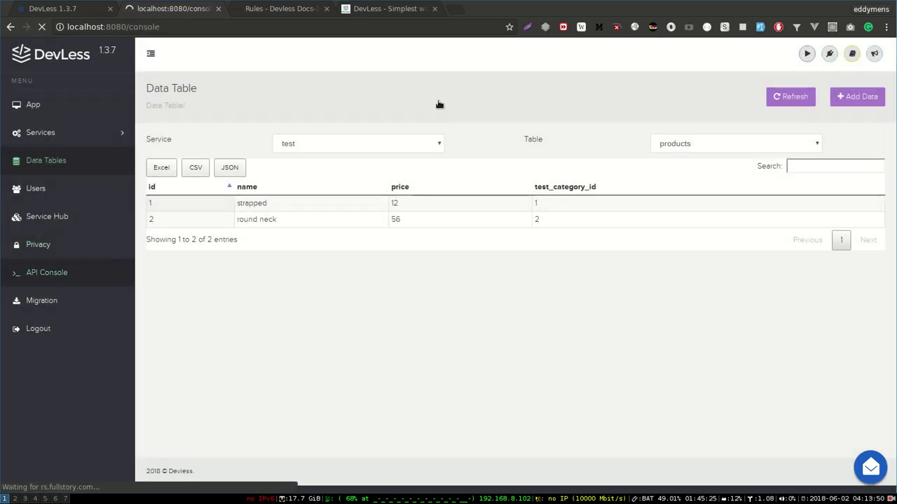
{"action": "left_click", "coordinate": [426, 181]}
{"action": "key", "text": "Down"}
{"action": "key", "text": "Down"}
{"action": "key", "text": "Down"}
{"action": "key", "text": "Down"}
{"action": "key", "text": "Return"}
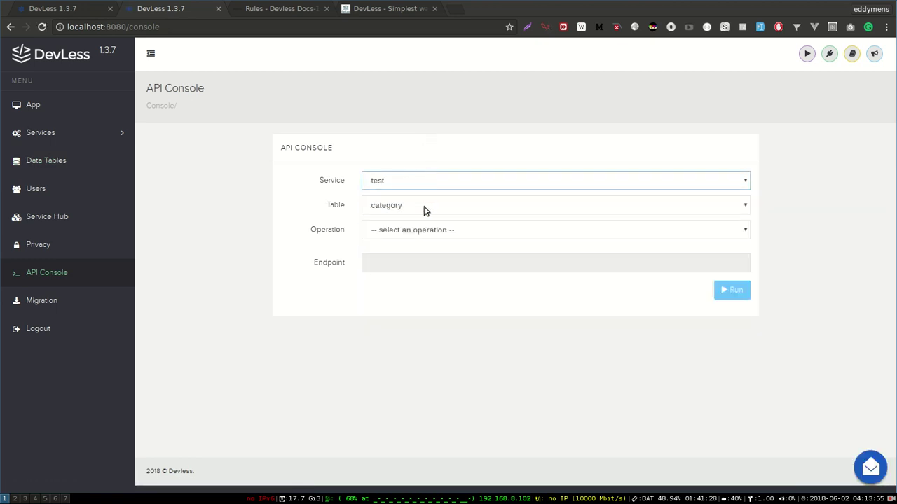
{"action": "left_click", "coordinate": [421, 209]}
{"action": "key", "text": "Down"}
{"action": "key", "text": "Return"}
{"action": "left_click", "coordinate": [401, 234]}
{"action": "left_click", "coordinate": [389, 255]}
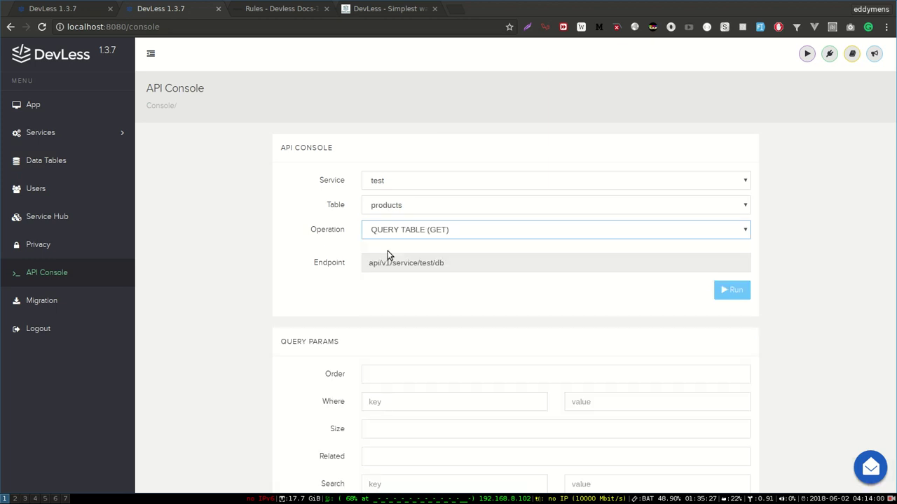
Step: Run the products query with Related set to * and examine each product's related category in the response
{"action": "scroll", "coordinate": [389, 255], "scroll_direction": "down", "scroll_amount": 2}
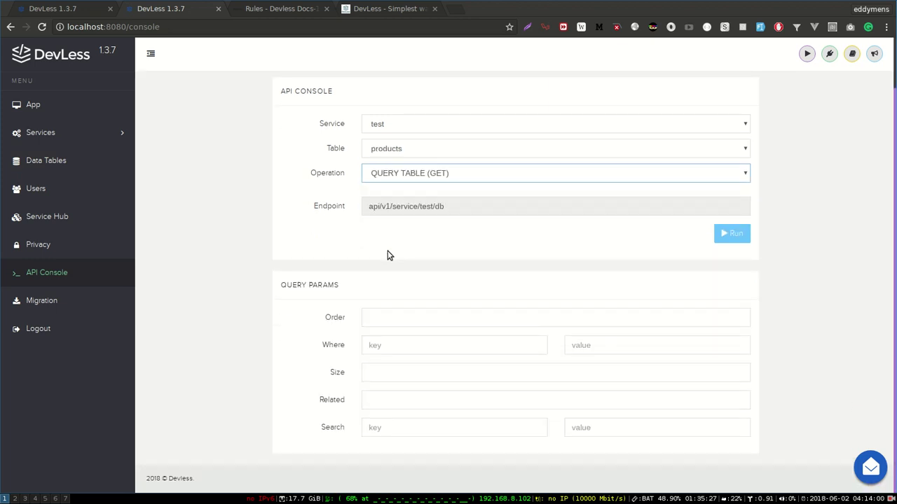
{"action": "left_click", "coordinate": [392, 403]}
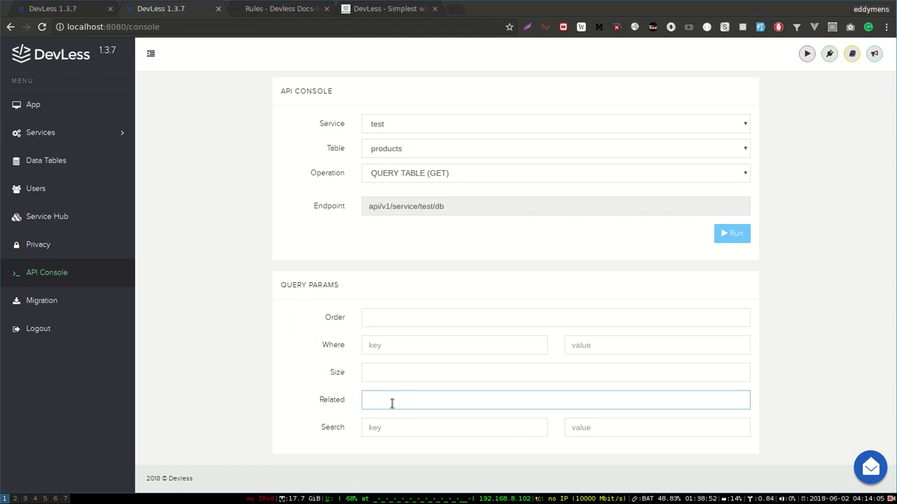
{"action": "type", "text": "*"}
{"action": "left_click", "coordinate": [733, 233]}
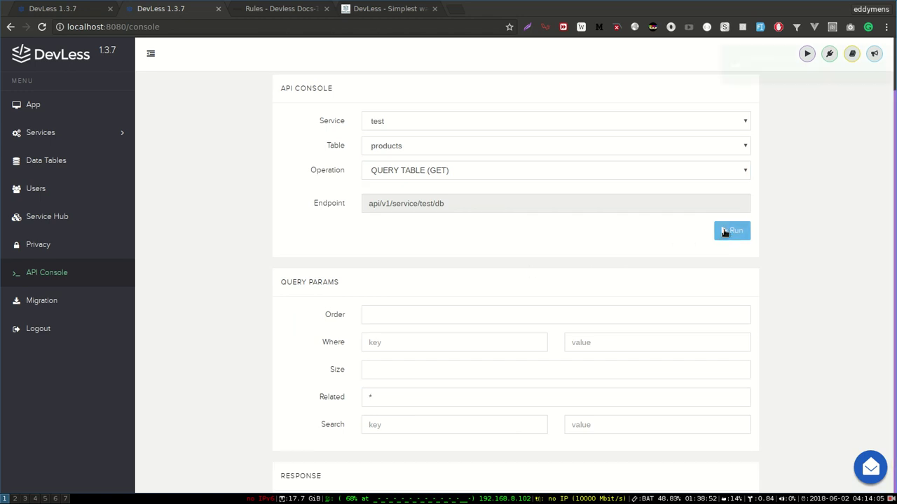
{"action": "scroll", "coordinate": [354, 319], "scroll_direction": "down", "scroll_amount": 2}
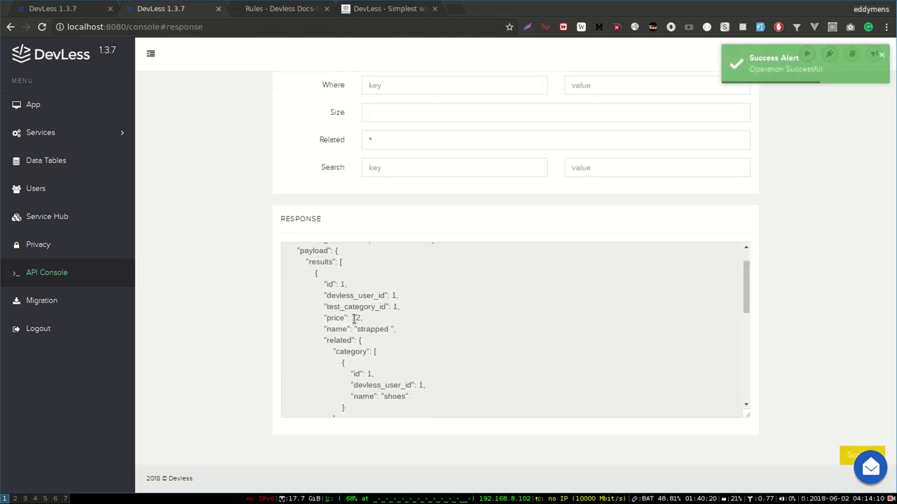
{"action": "scroll", "coordinate": [379, 263], "scroll_direction": "up", "scroll_amount": 1}
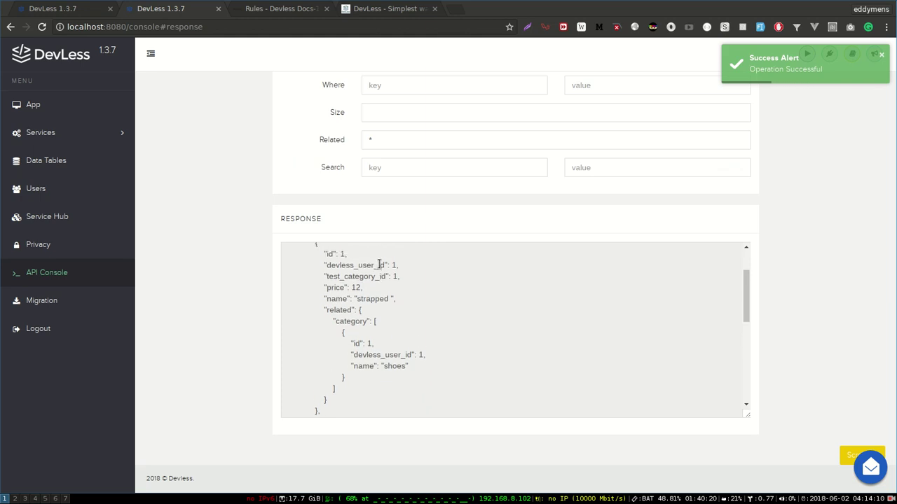
{"action": "left_click", "coordinate": [372, 299]}
{"action": "double_click", "coordinate": [372, 300]}
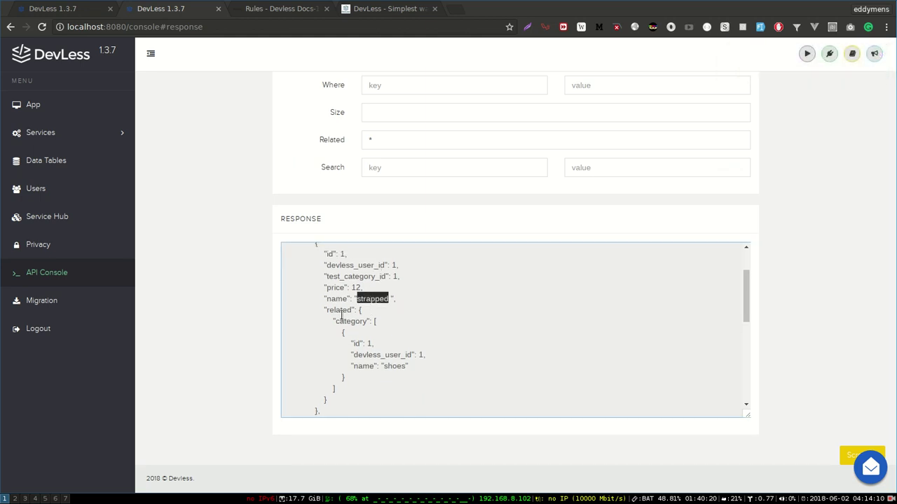
{"action": "scroll", "coordinate": [366, 321], "scroll_direction": "down", "scroll_amount": 5}
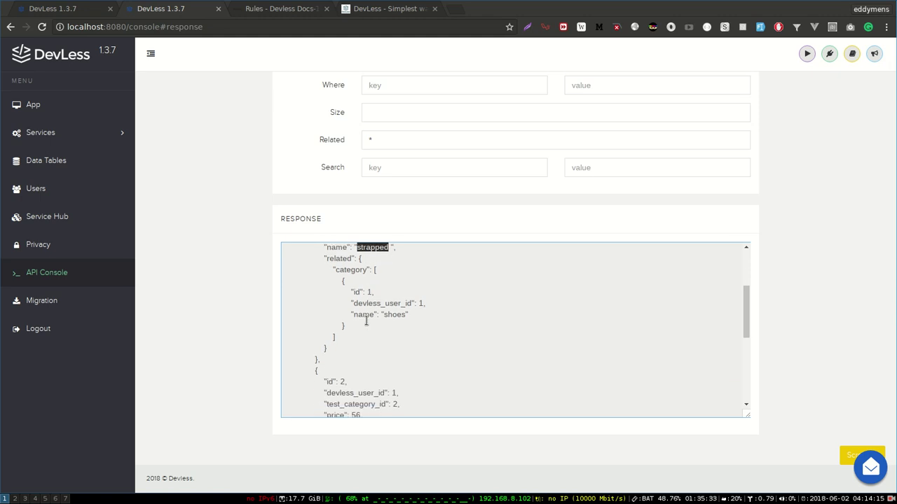
{"action": "scroll", "coordinate": [365, 321], "scroll_direction": "down", "scroll_amount": 4}
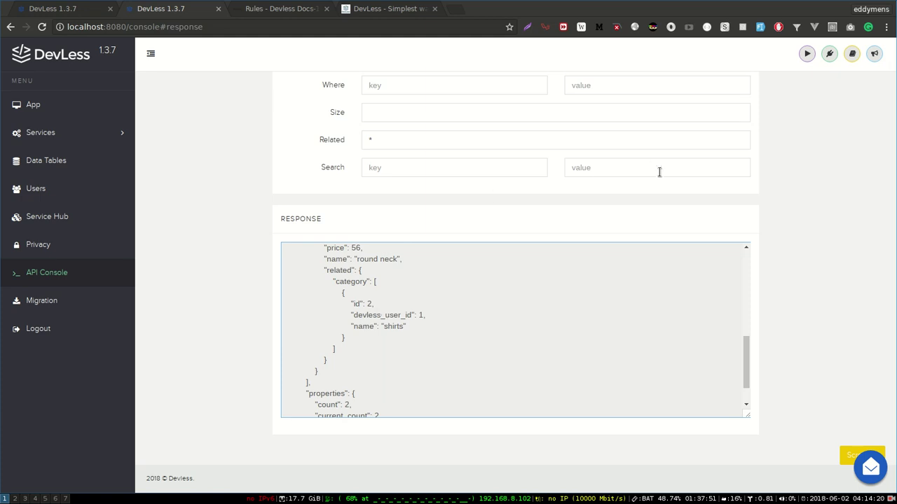
Step: Change the console request to a QUERY TABLE (GET) operation on the category table
{"action": "scroll", "coordinate": [713, 143], "scroll_direction": "up", "scroll_amount": 1}
{"action": "scroll", "coordinate": [713, 144], "scroll_direction": "up", "scroll_amount": 5}
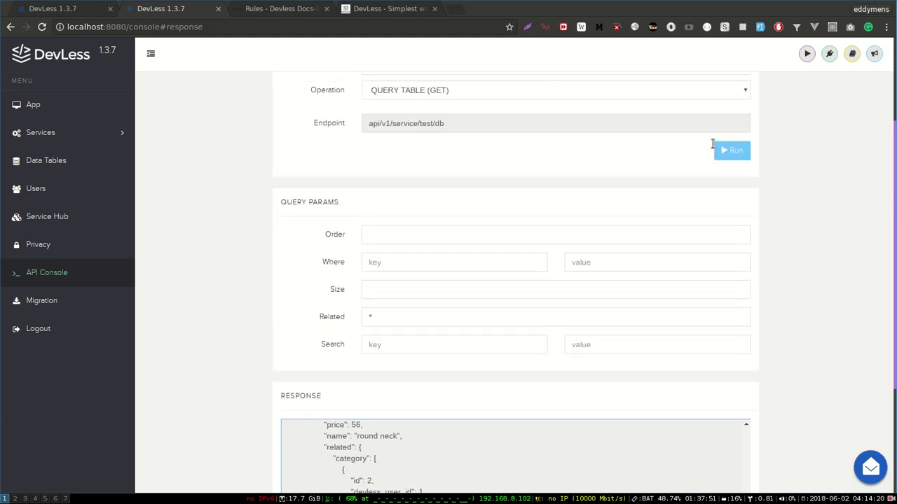
{"action": "left_click", "coordinate": [632, 204]}
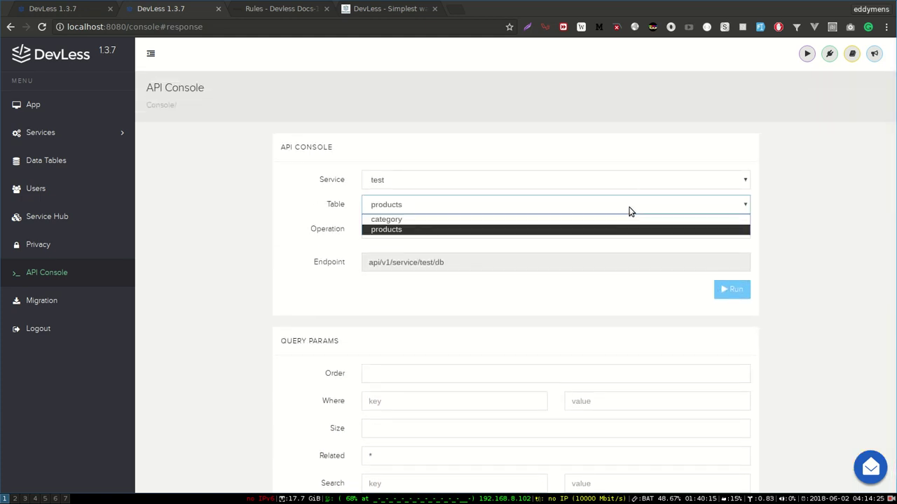
{"action": "left_click", "coordinate": [627, 218]}
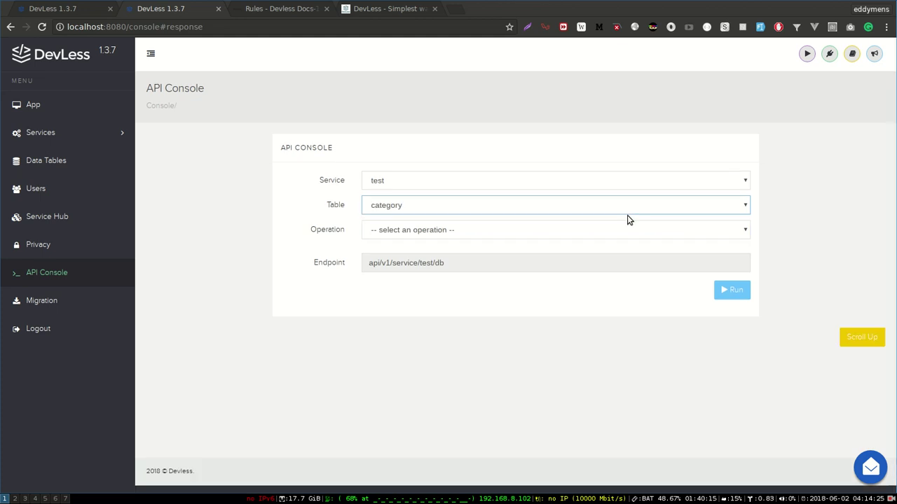
{"action": "left_click", "coordinate": [627, 230]}
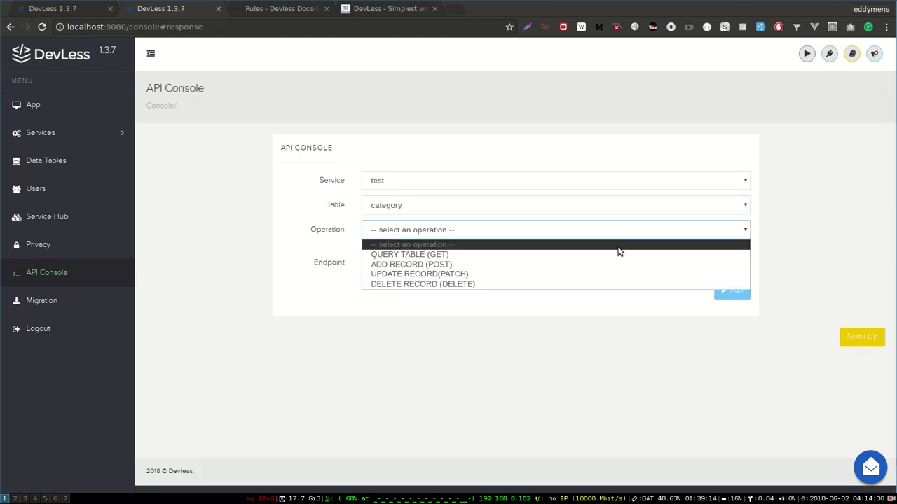
{"action": "left_click", "coordinate": [617, 255]}
{"action": "scroll", "coordinate": [617, 255], "scroll_direction": "down", "scroll_amount": 2}
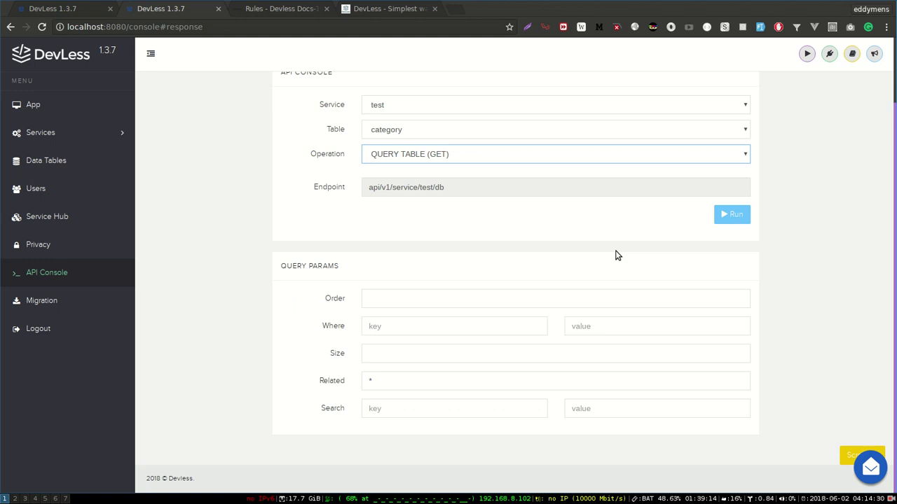
Step: Filter the category query to records where name is shoes and run it
{"action": "left_click", "coordinate": [469, 322]}
{"action": "type", "text": "id"}
{"action": "key", "text": "BackSpace"}
{"action": "key", "text": "BackSpace"}
{"action": "type", "text": "name"}
{"action": "key", "text": "Tab"}
{"action": "type", "text": "shirt"}
{"action": "key", "text": "ctrl+a"}
{"action": "type", "text": "shoes"}
{"action": "left_click", "coordinate": [728, 214]}
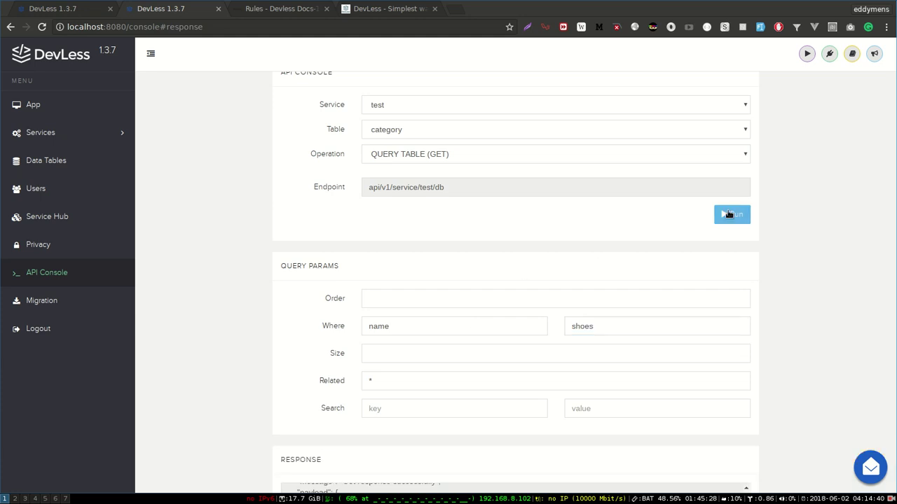
Step: Return to the test service's edit page in the other browser tab and show its rules
{"action": "scroll", "coordinate": [552, 278], "scroll_direction": "up", "scroll_amount": 2}
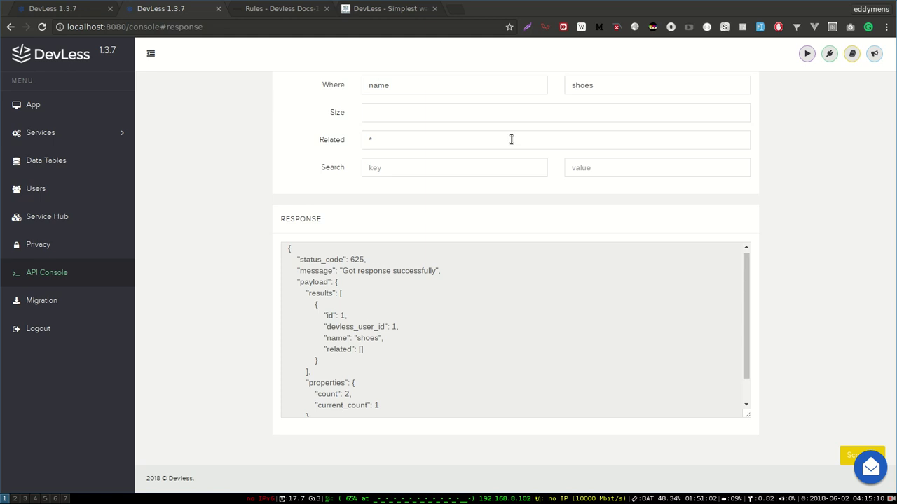
{"action": "scroll", "coordinate": [526, 113], "scroll_direction": "up", "scroll_amount": 2}
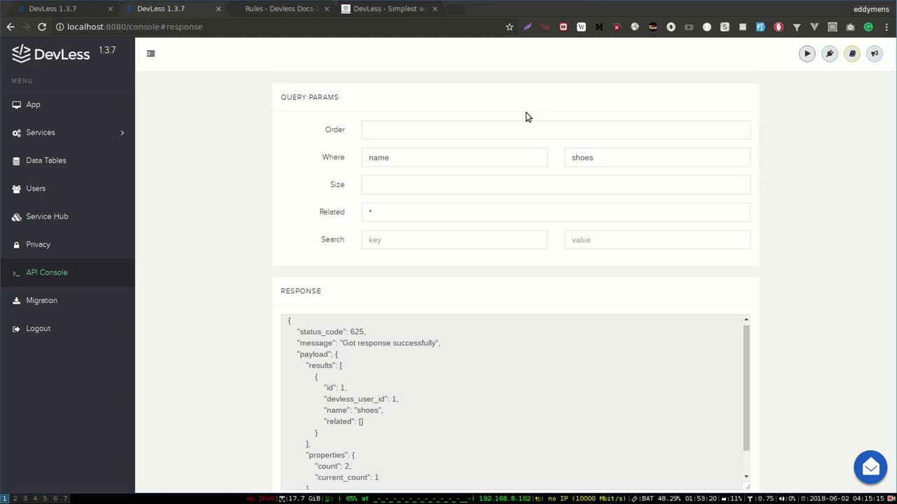
{"action": "scroll", "coordinate": [528, 117], "scroll_direction": "up", "scroll_amount": 3}
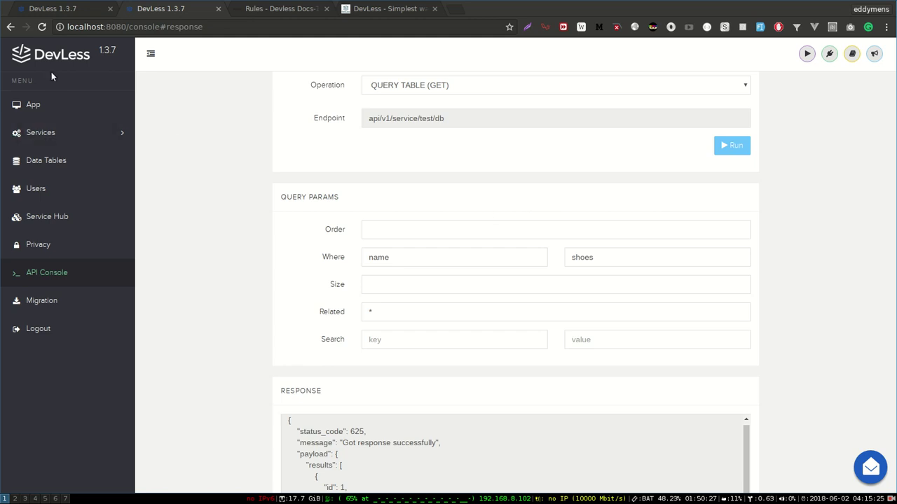
{"action": "left_click", "coordinate": [65, 7]}
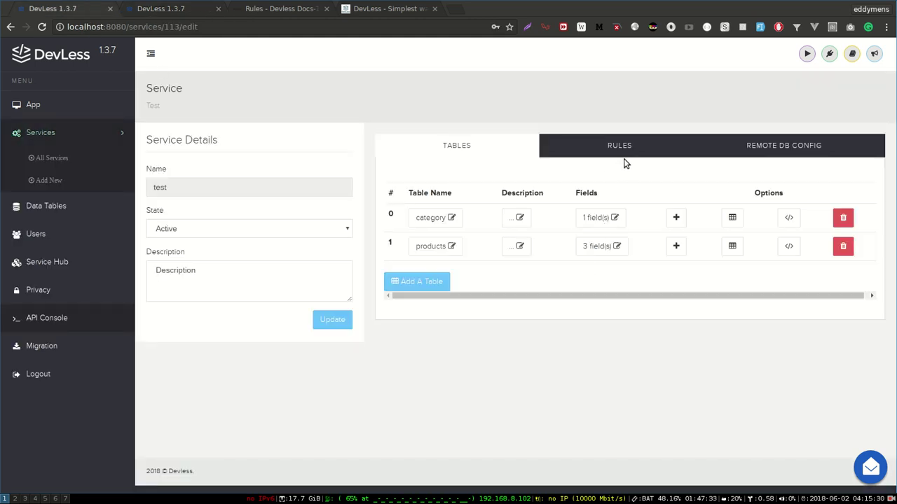
{"action": "left_click", "coordinate": [641, 144]}
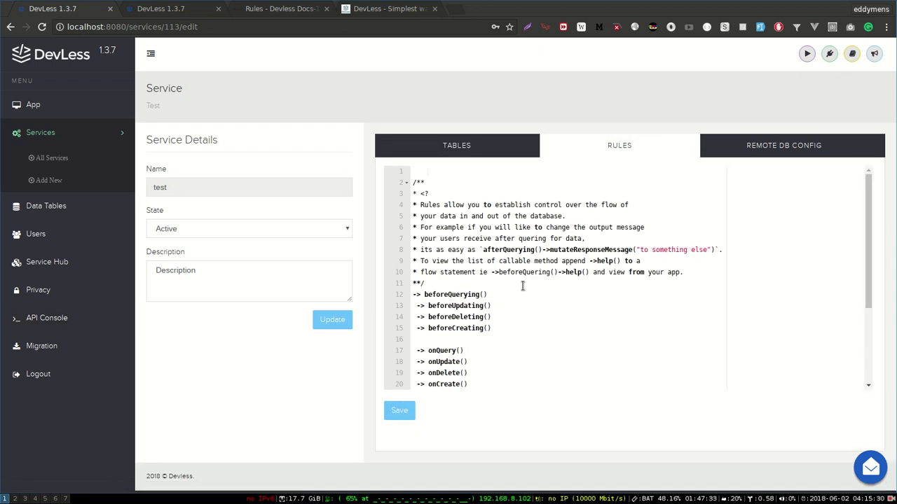
Step: Under beforeQuerying() in the rules, add an indented line starting ->createRelationship('category', 'products', as its first arguments
{"action": "left_click", "coordinate": [521, 286]}
{"action": "key", "text": "Down"}
{"action": "key", "text": "End"}
{"action": "key", "text": "Return"}
{"action": "key", "text": "Tab"}
{"action": "key", "text": "Tab"}
{"action": "key", "text": "Tab"}
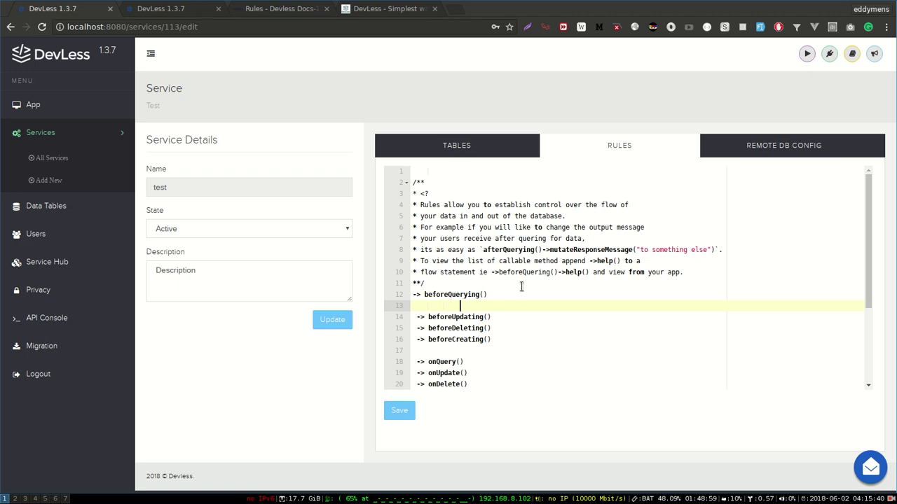
{"action": "type", "text": "->createRelationship('category', 'products',"}
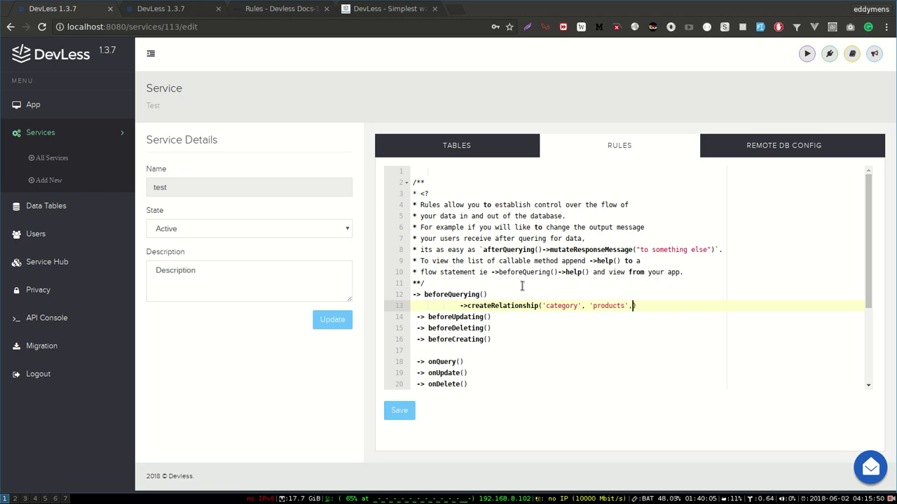
Step: Add 'id' as the third argument of the createRelationship call under beforeQuerying() in the rules
{"action": "left_click", "coordinate": [483, 143]}
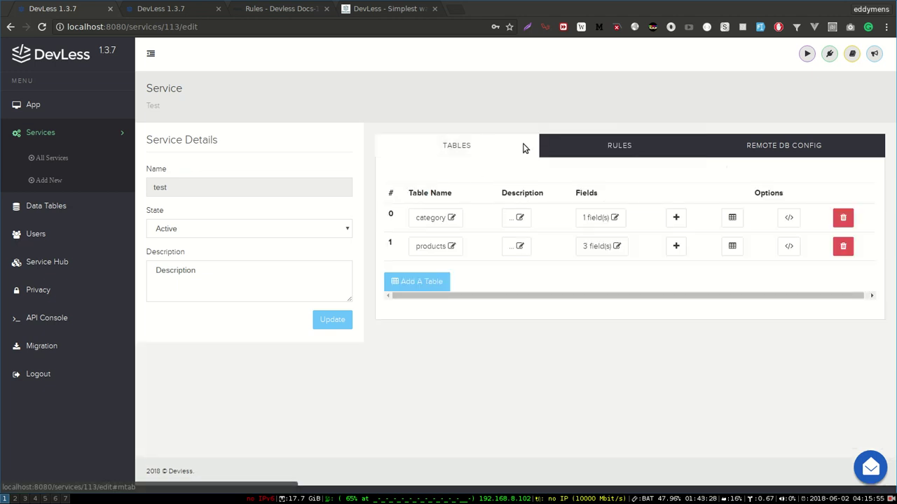
{"action": "left_click", "coordinate": [607, 145]}
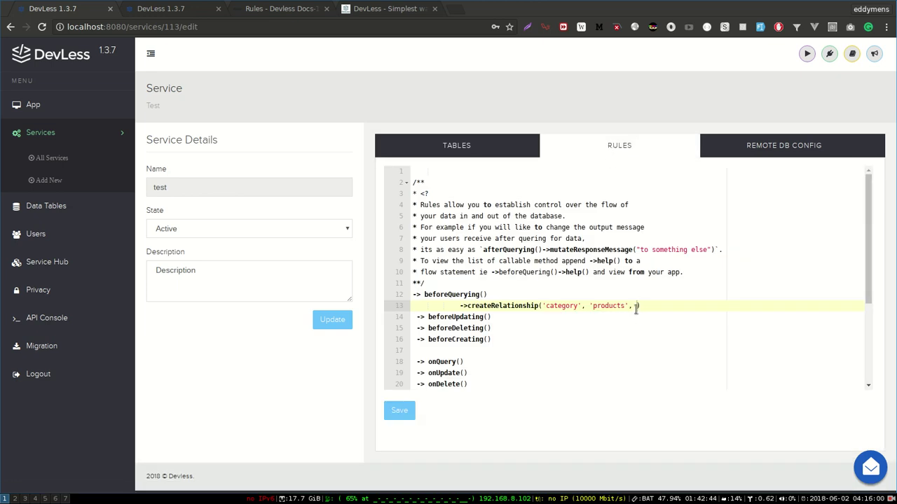
{"action": "type", "text": "'',''"}
{"action": "key", "text": "Left"}
{"action": "type", "text": "id"}
Step: Look up the field that links to the category table in the products table's field list, and close the list
{"action": "left_click", "coordinate": [500, 152]}
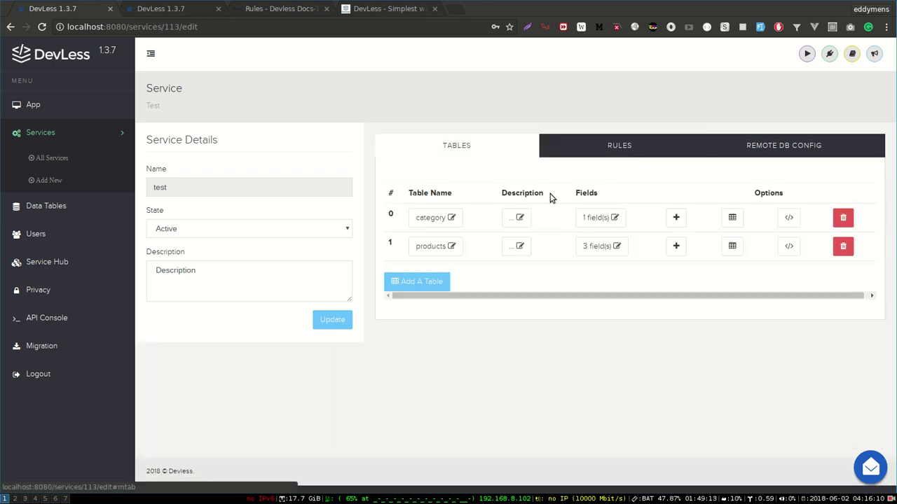
{"action": "left_click", "coordinate": [607, 249]}
{"action": "left_click", "coordinate": [354, 157]}
{"action": "double_click", "coordinate": [355, 157]}
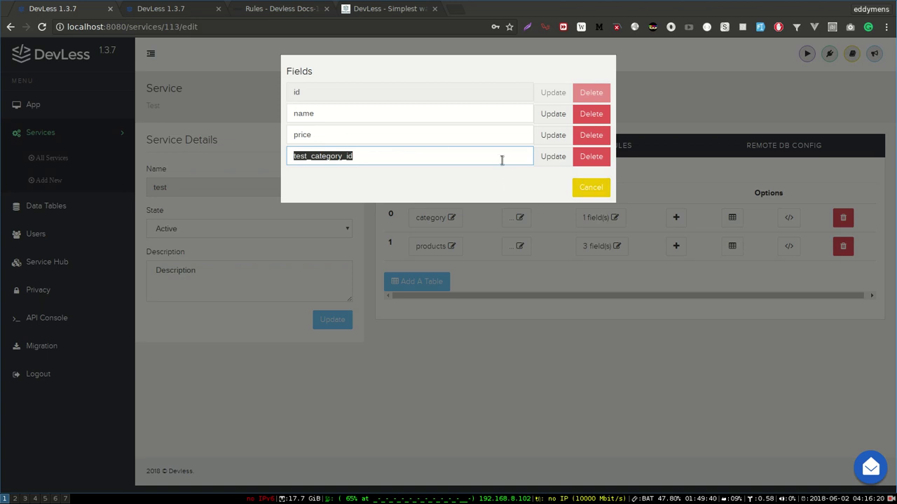
{"action": "left_click", "coordinate": [588, 193]}
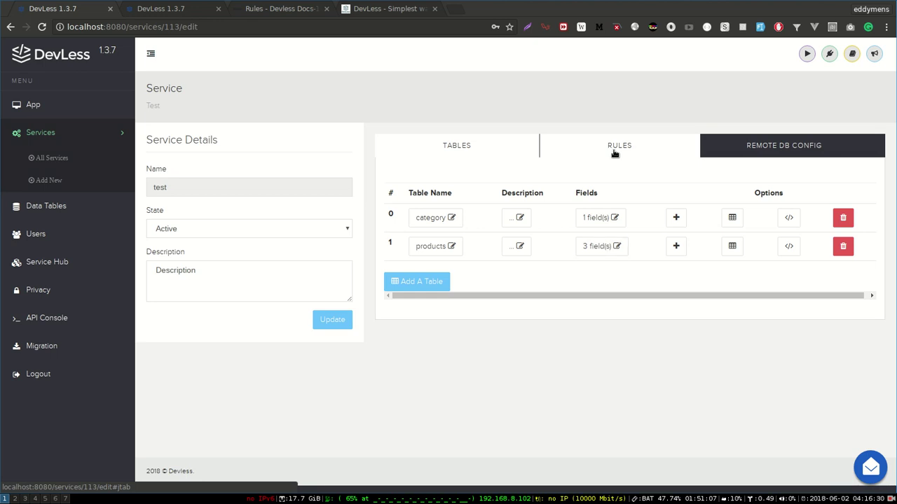
Step: Add 'test_category_id' and 'products' as the fourth and fifth arguments of the createRelationship call
{"action": "left_click", "coordinate": [614, 152]}
{"action": "double_click", "coordinate": [601, 306]}
{"action": "left_click", "coordinate": [655, 306]}
{"action": "type", "text": ",'test_category_id"}
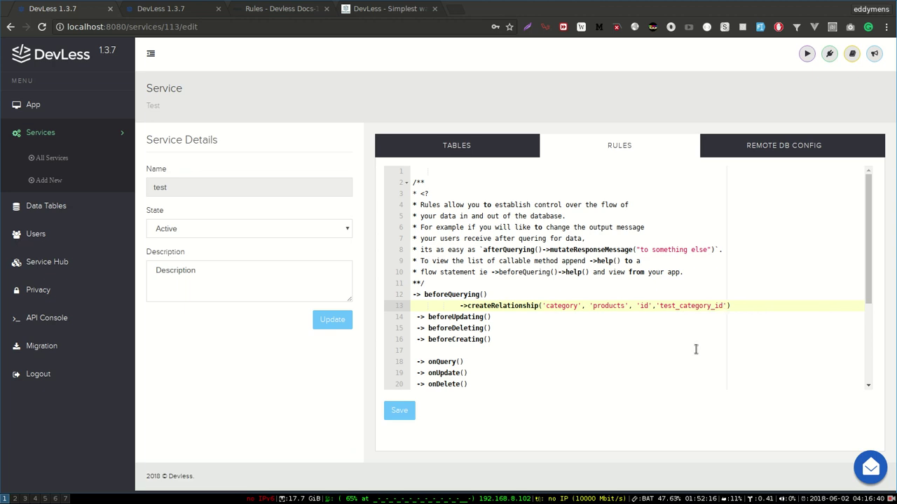
{"action": "key", "text": "Right"}
{"action": "type", "text": ", ''"}
{"action": "key", "text": "Left"}
{"action": "type", "text": "products"}
Step: Save the rules and rerun the category query in the API console
{"action": "key", "text": "ctrl+s"}
{"action": "left_click", "coordinate": [181, 11]}
{"action": "left_click", "coordinate": [730, 144]}
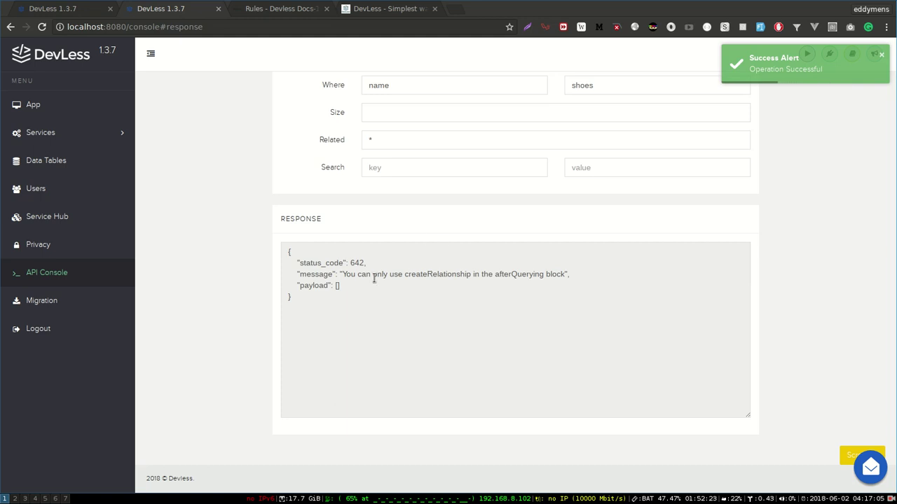
Step: Return to the test service's rules and cut the createRelationship line out from under beforeQuerying()
{"action": "left_click", "coordinate": [87, 13]}
{"action": "left_click", "coordinate": [440, 314]}
{"action": "left_click", "coordinate": [440, 310]}
{"action": "key", "text": "Left"}
{"action": "key", "text": "Left"}
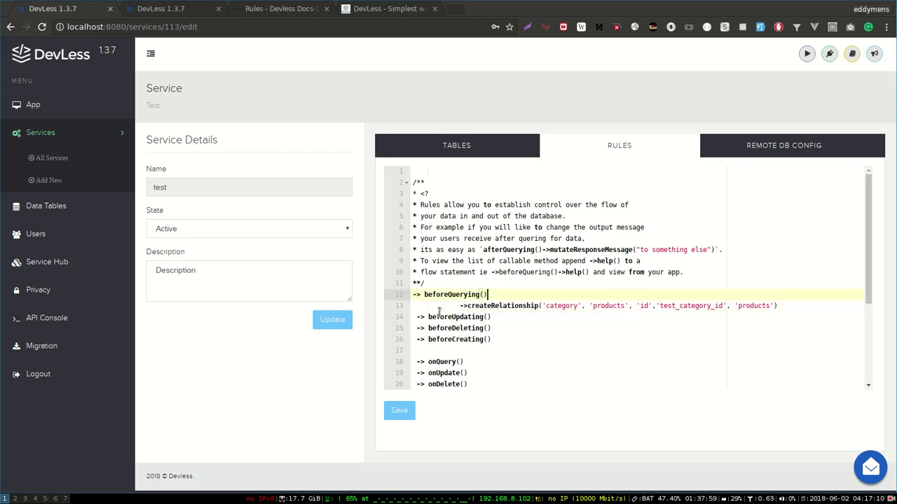
{"action": "key", "text": "ctrl+Right"}
{"action": "key", "text": "shift+Down"}
{"action": "key", "text": "ctrl+c"}
{"action": "key", "text": "BackSpace"}
Step: Insert a new indented line directly under afterQuerying() in the rules
{"action": "key", "text": "Down"}
{"action": "key", "text": "Down"}
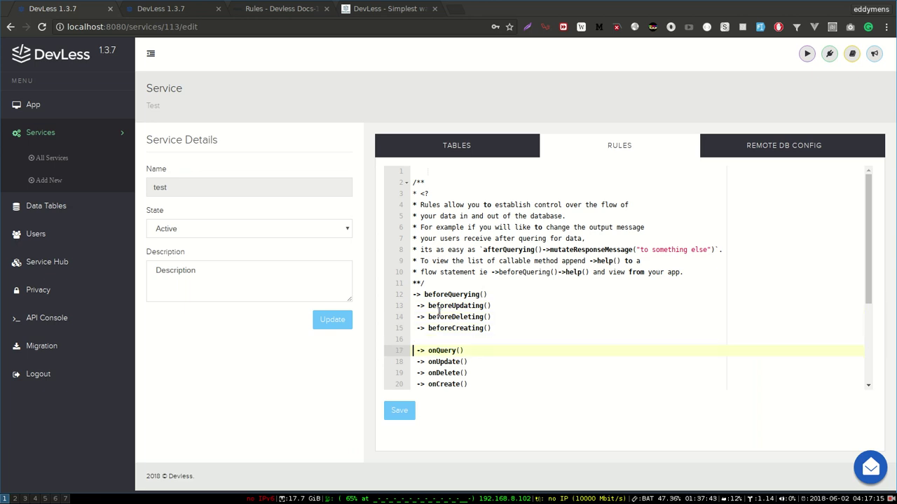
{"action": "key", "text": "ctrl+End"}
{"action": "key", "text": "Up"}
{"action": "key", "text": "Up"}
{"action": "key", "text": "Up"}
{"action": "key", "text": "Up"}
{"action": "key", "text": "Up"}
{"action": "key", "text": "Up"}
{"action": "key", "text": "Up"}
{"action": "key", "text": "End"}
{"action": "key", "text": "Return"}
{"action": "key", "text": "Tab"}
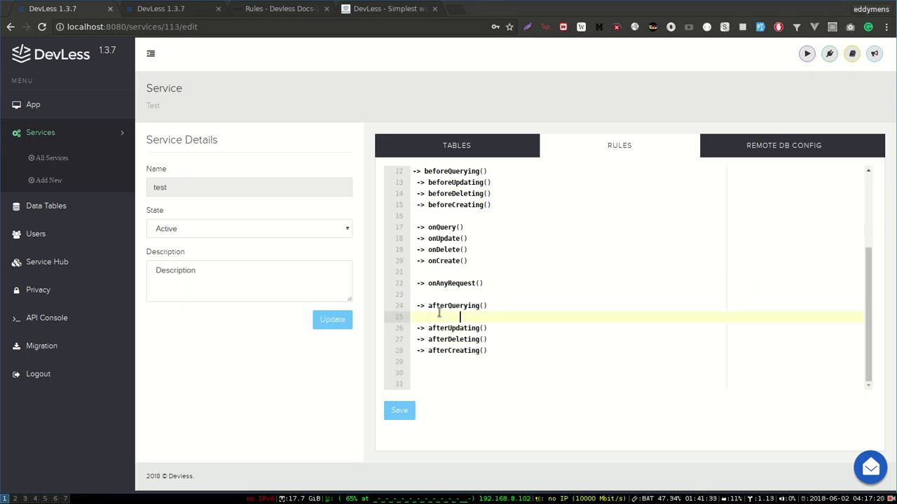
Step: Paste the createRelationship rule under afterQuerying(), remove the extra blank line below it, and save the rules
{"action": "key", "text": "ctrl+v"}
{"action": "key", "text": "Up"}
{"action": "key", "text": "Delete"}
{"action": "key", "text": "Delete"}
{"action": "key", "text": "Delete"}
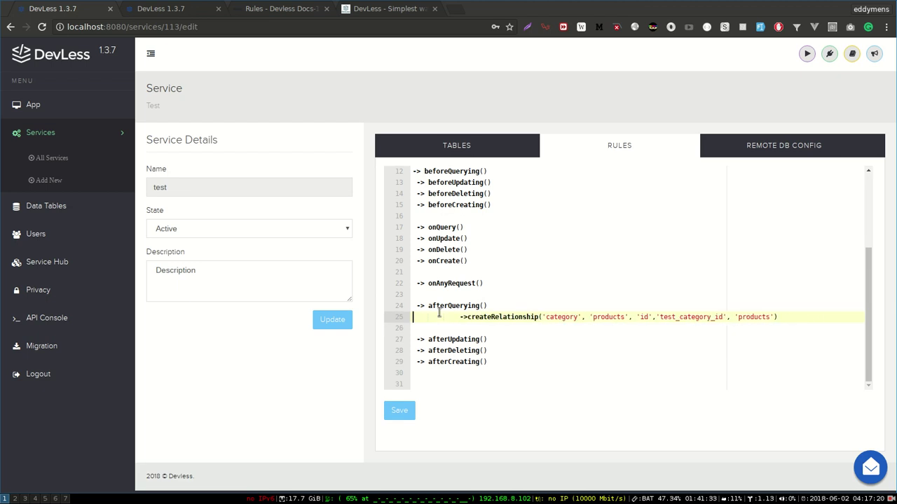
{"action": "key", "text": "ctrl+s"}
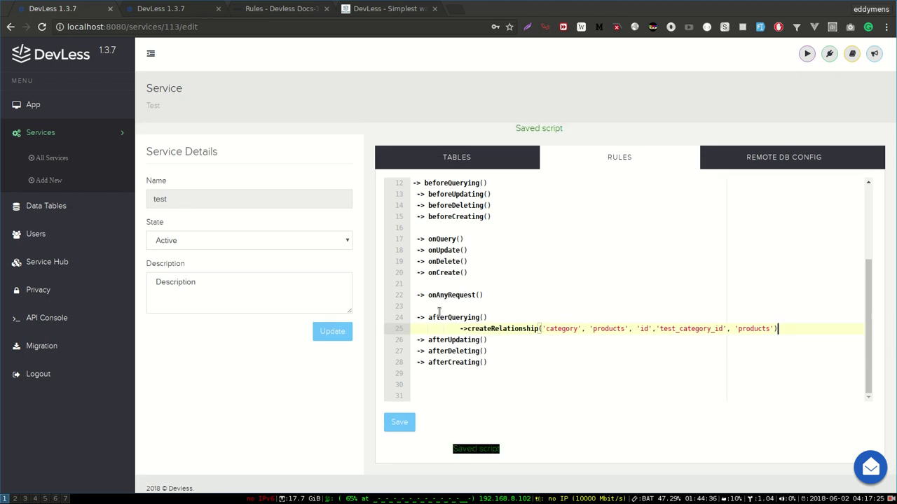
Step: Switch back to the API console and run the category query for shoes with the saved rule
{"action": "key", "text": "ctrl+Tab"}
{"action": "scroll", "coordinate": [565, 194], "scroll_direction": "up", "scroll_amount": 5}
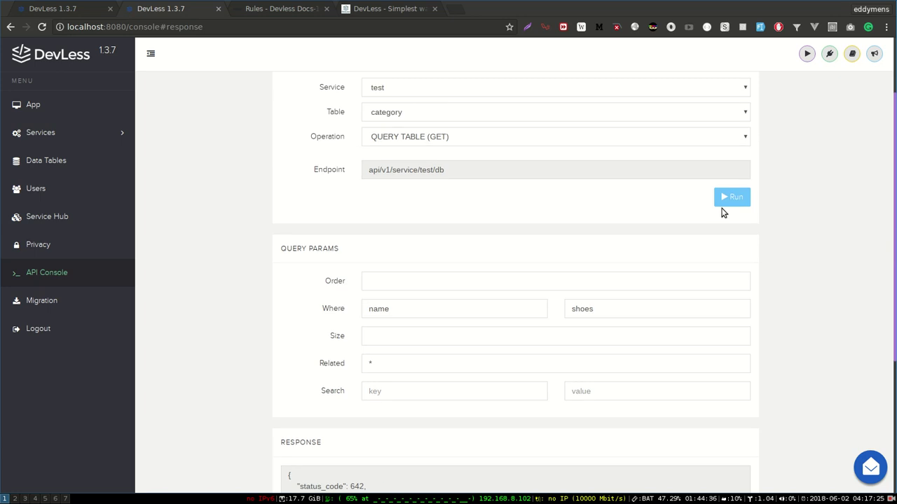
{"action": "left_click", "coordinate": [727, 201]}
Step: Examine the shoes category and its related products in the query response
{"action": "left_click", "coordinate": [430, 381]}
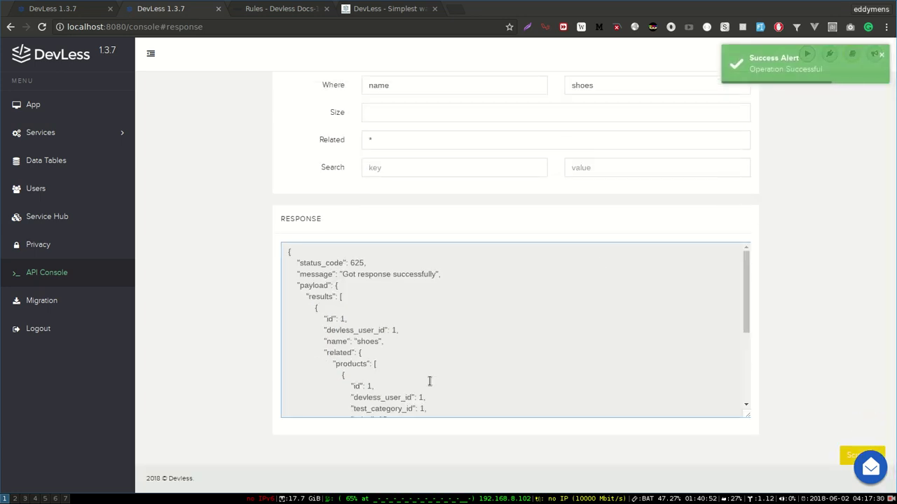
{"action": "double_click", "coordinate": [371, 341]}
{"action": "scroll", "coordinate": [370, 341], "scroll_direction": "down", "scroll_amount": 1}
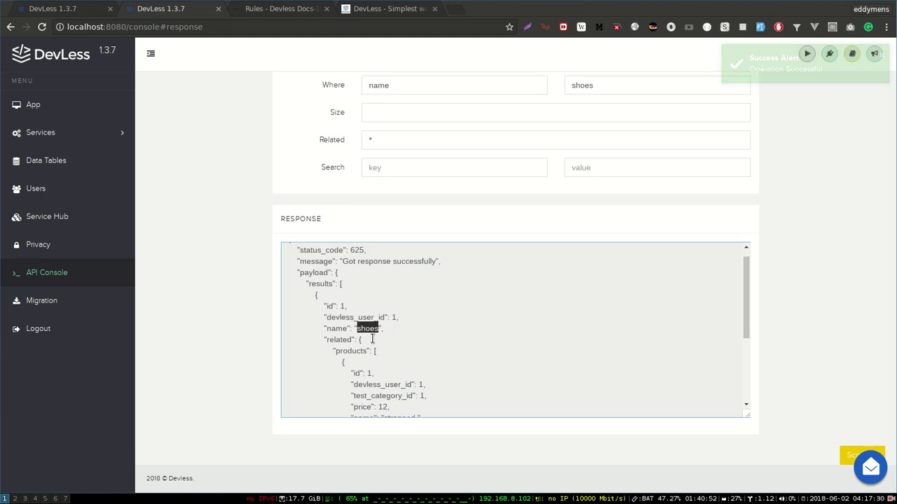
{"action": "scroll", "coordinate": [366, 340], "scroll_direction": "down", "scroll_amount": 3}
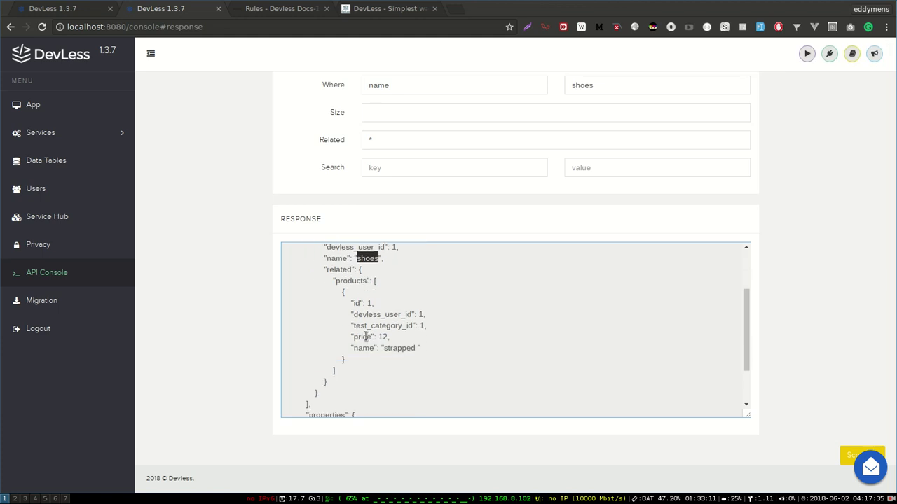
{"action": "scroll", "coordinate": [354, 341], "scroll_direction": "down", "scroll_amount": 3}
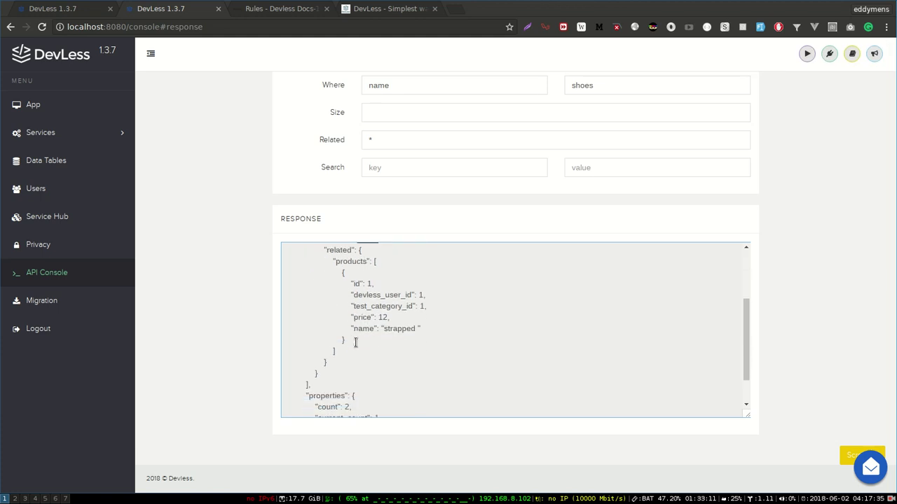
{"action": "scroll", "coordinate": [356, 343], "scroll_direction": "up", "scroll_amount": 4}
{"action": "scroll", "coordinate": [355, 341], "scroll_direction": "up", "scroll_amount": 2}
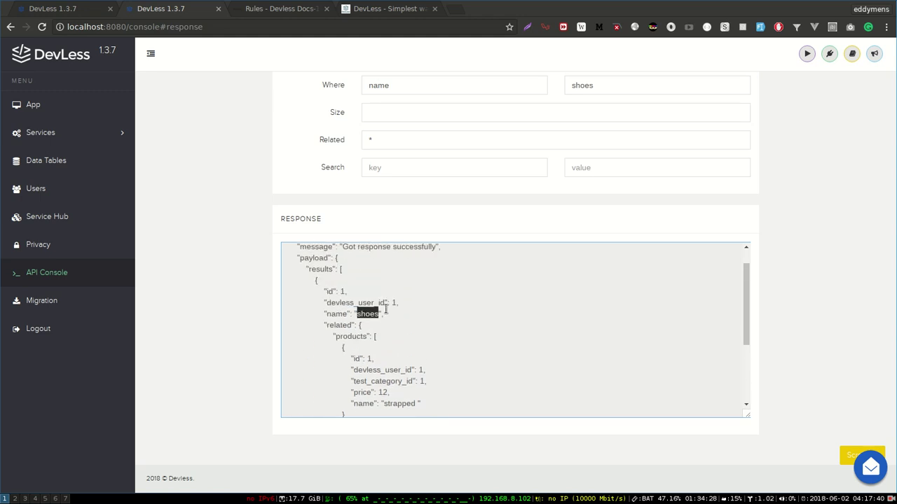
Step: Rerun the category query without the Where filter and review each category's related products in the response
{"action": "scroll", "coordinate": [471, 186], "scroll_direction": "up", "scroll_amount": 2}
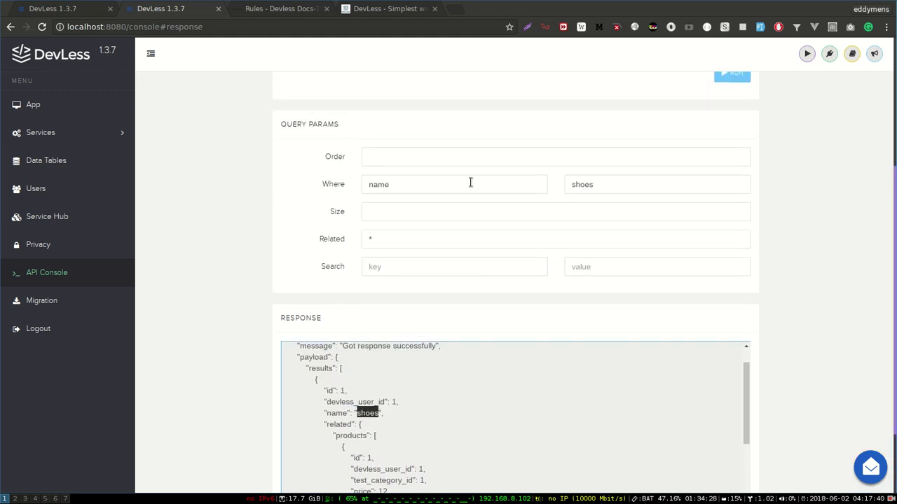
{"action": "key", "text": "ctrl+a"}
{"action": "key", "text": "BackSpace"}
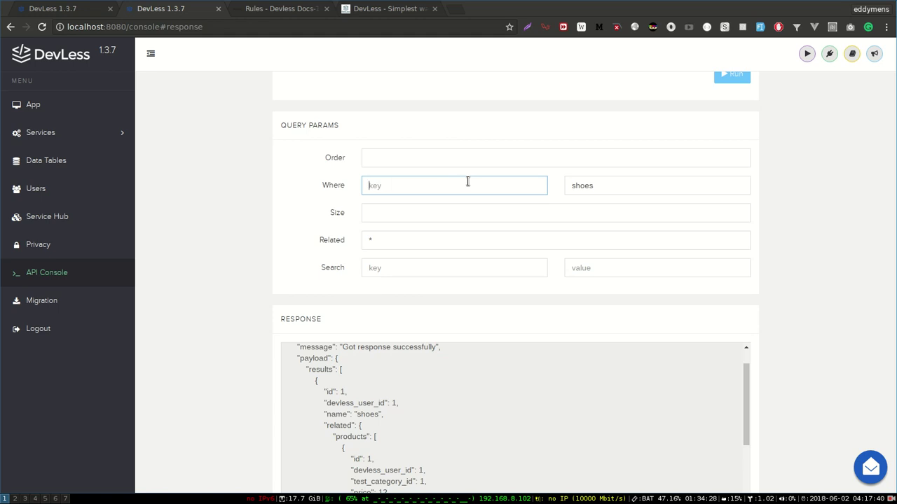
{"action": "left_click", "coordinate": [724, 184]}
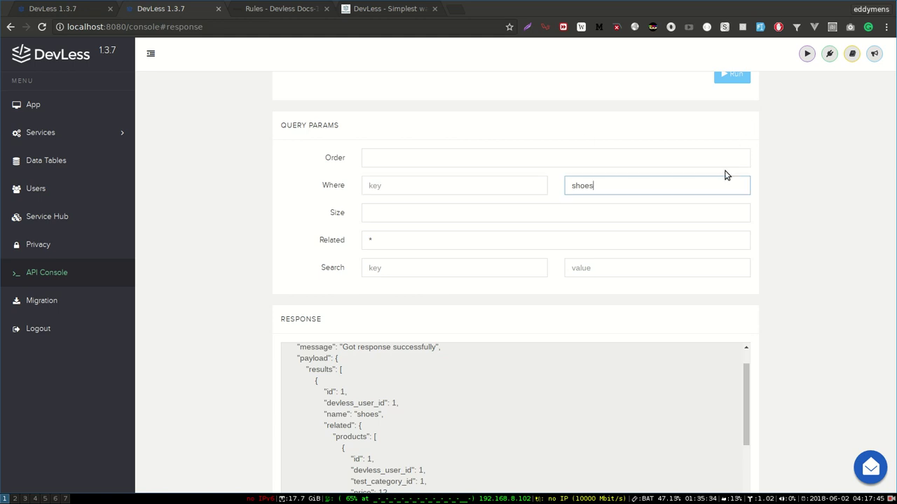
{"action": "key", "text": "BackSpace"}
{"action": "key", "text": "BackSpace"}
{"action": "key", "text": "BackSpace"}
{"action": "key", "text": "BackSpace"}
{"action": "key", "text": "BackSpace"}
{"action": "left_click", "coordinate": [731, 74]}
{"action": "scroll", "coordinate": [451, 336], "scroll_direction": "down", "scroll_amount": 3}
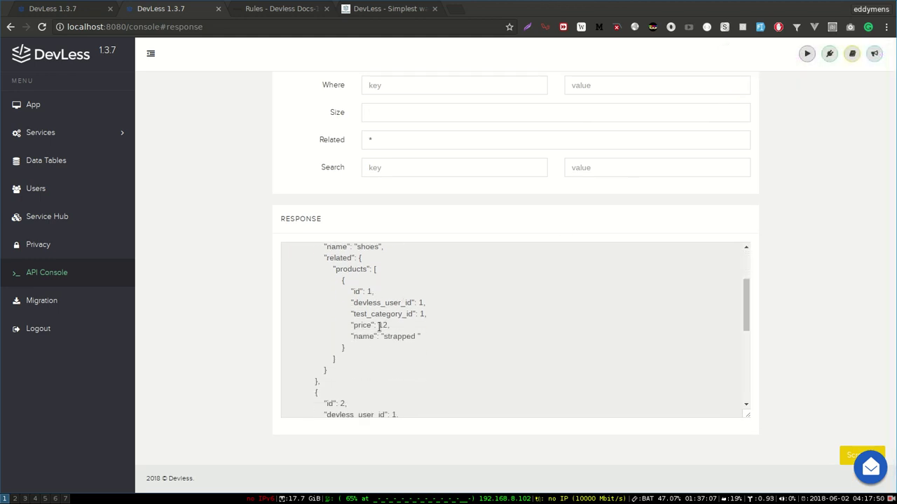
{"action": "scroll", "coordinate": [379, 326], "scroll_direction": "down", "scroll_amount": 3}
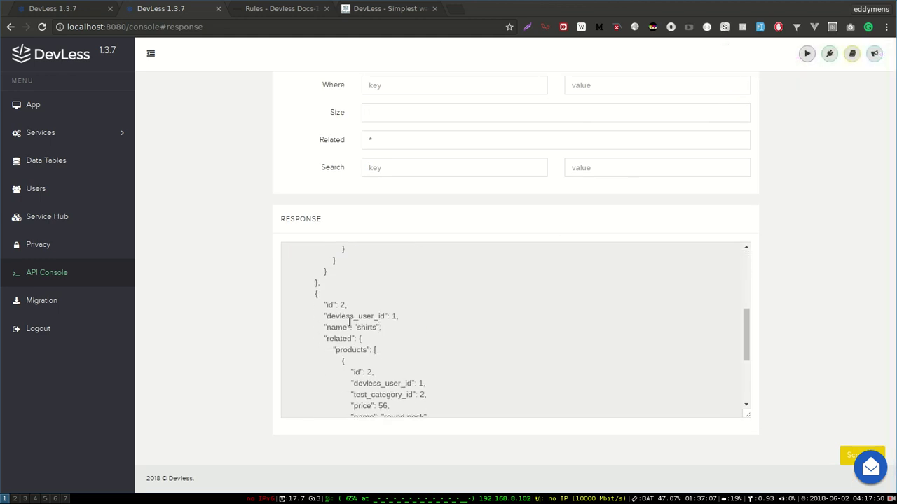
{"action": "scroll", "coordinate": [349, 332], "scroll_direction": "down", "scroll_amount": 2}
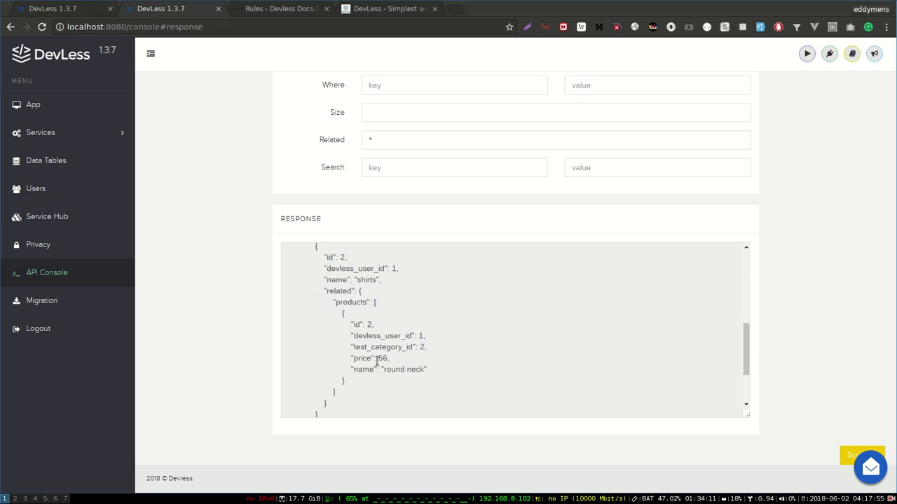
Step: Open Data Tables in a new browser tab and show the test service's products table
{"action": "middle_click", "coordinate": [49, 159]}
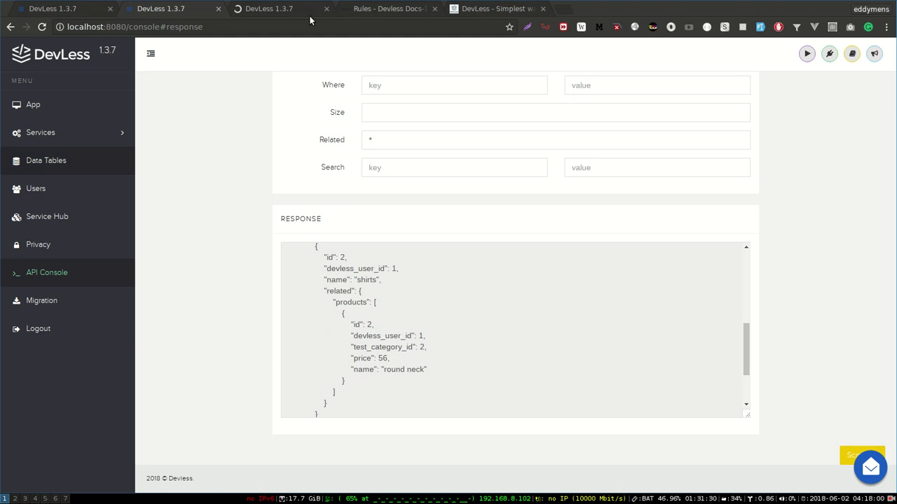
{"action": "left_click", "coordinate": [310, 20]}
{"action": "left_click", "coordinate": [360, 141]}
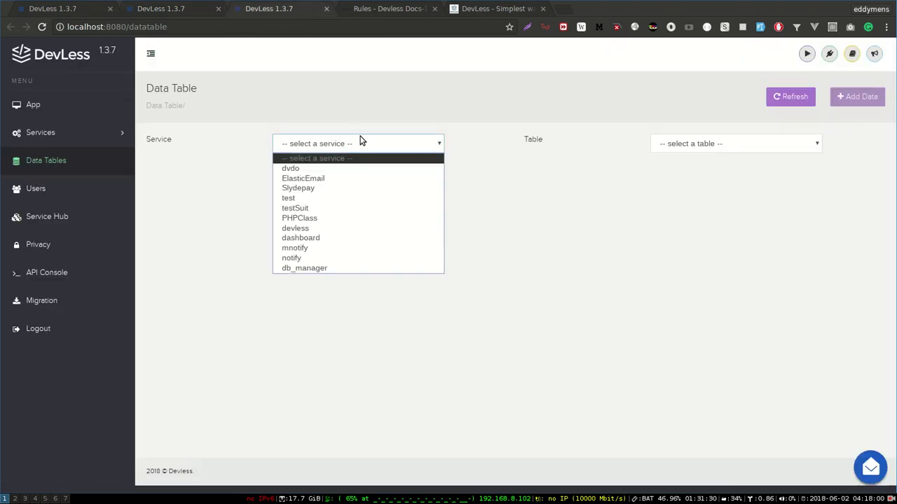
{"action": "left_click", "coordinate": [361, 199]}
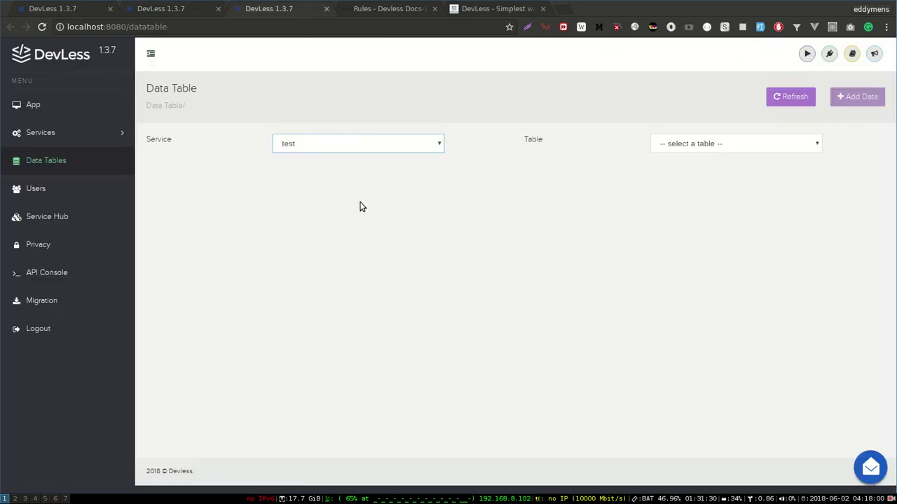
{"action": "left_click", "coordinate": [694, 143]}
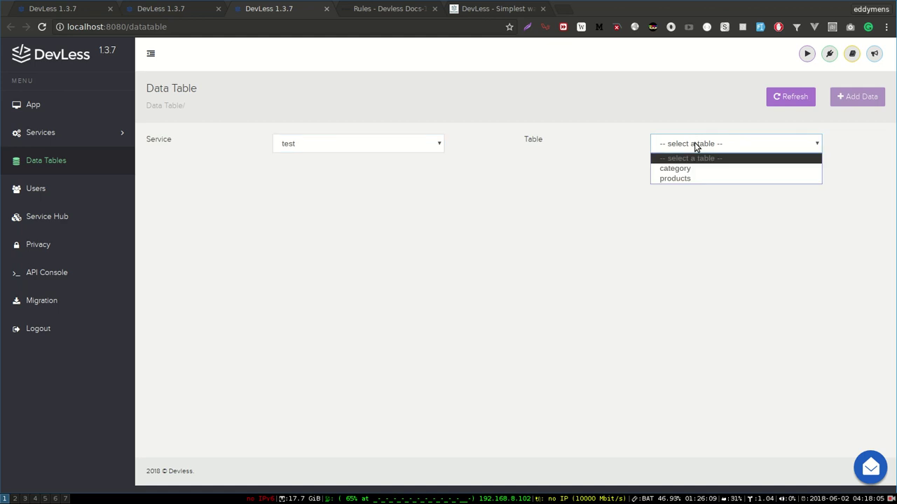
{"action": "left_click", "coordinate": [685, 178]}
Step: Try to add a products record named v neck with price 12 and choose its related category
{"action": "left_click", "coordinate": [843, 99]}
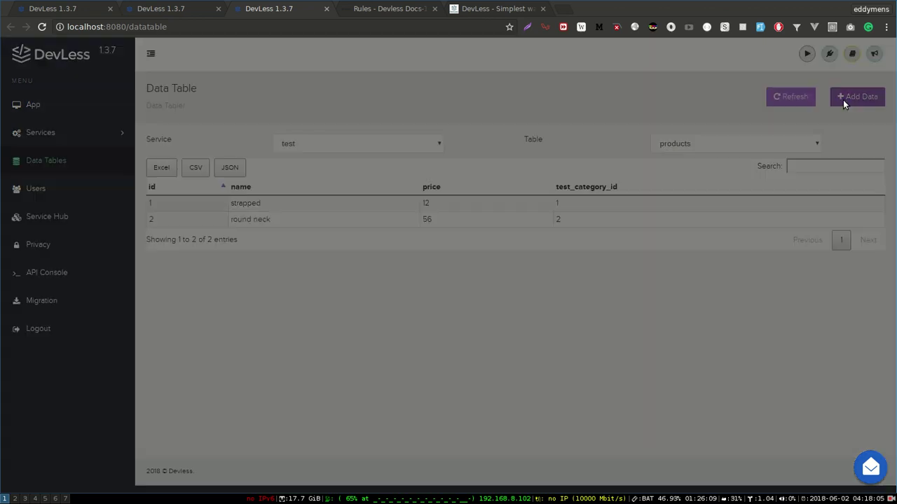
{"action": "left_click", "coordinate": [357, 82]}
{"action": "type", "text": "v neck"}
{"action": "left_click", "coordinate": [365, 114]}
{"action": "type", "text": "12"}
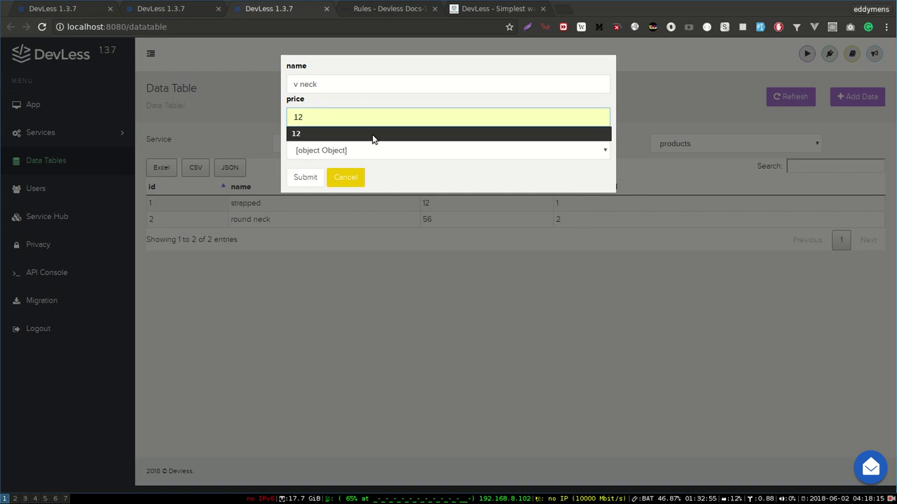
{"action": "left_click", "coordinate": [379, 151]}
{"action": "left_click", "coordinate": [379, 151]}
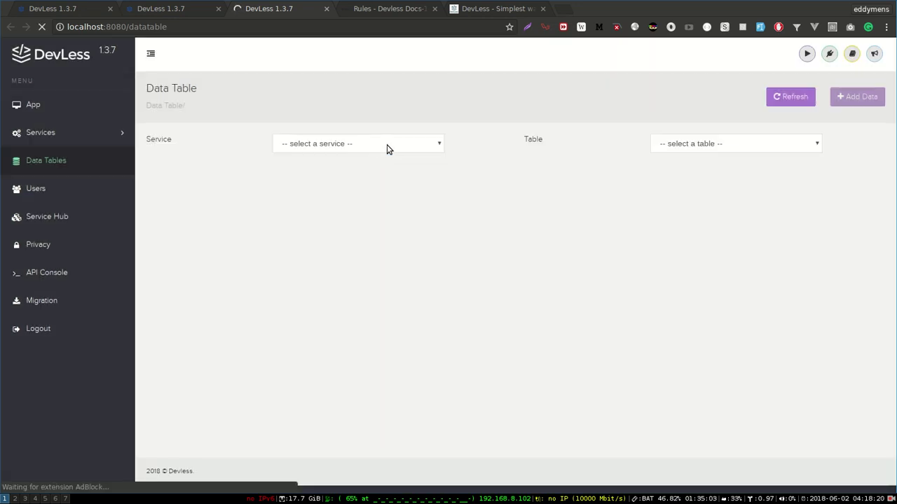
Step: Reselect the test service's products table and open the form for adding a record
{"action": "left_click", "coordinate": [410, 147]}
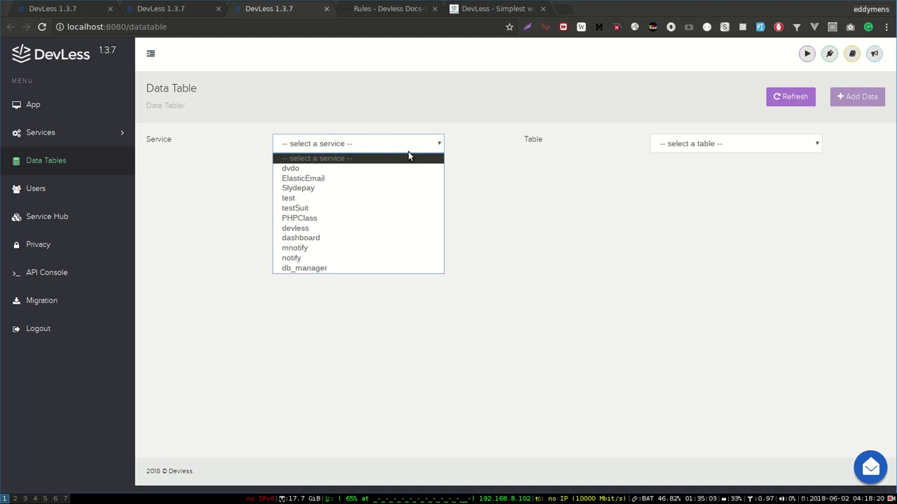
{"action": "left_click", "coordinate": [411, 199]}
{"action": "left_click", "coordinate": [704, 146]}
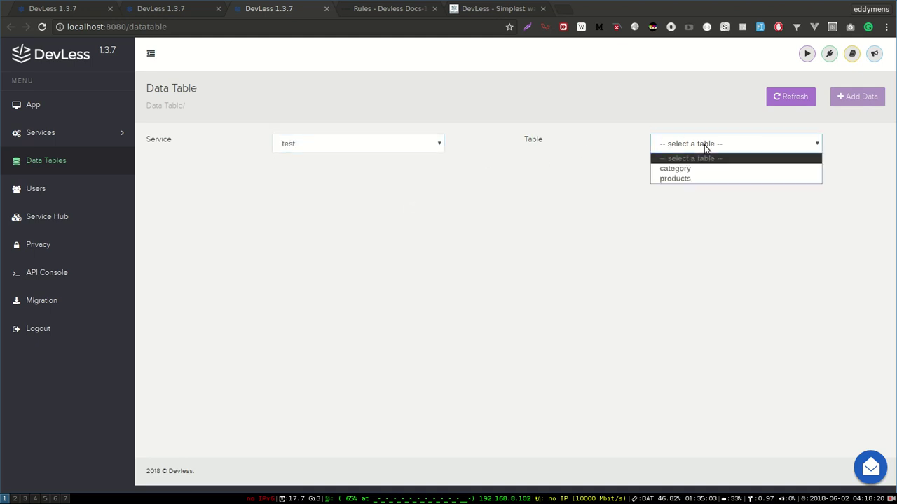
{"action": "left_click", "coordinate": [726, 178]}
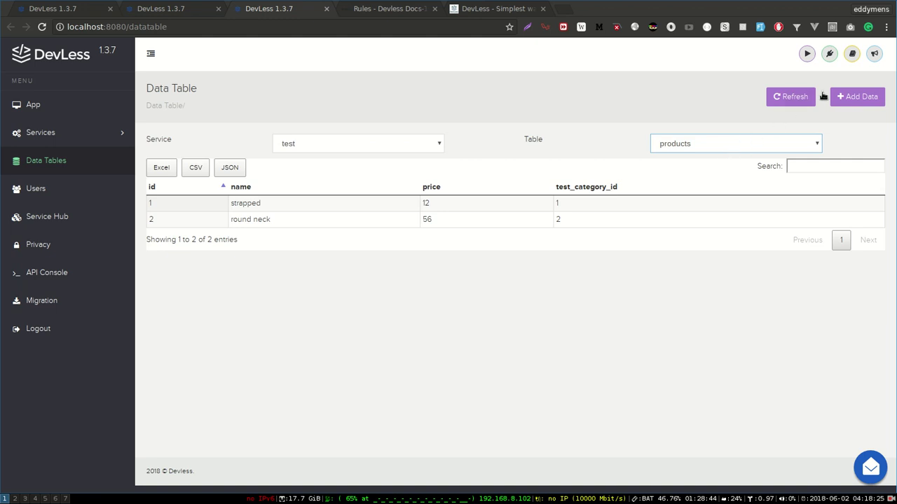
{"action": "left_click", "coordinate": [860, 94]}
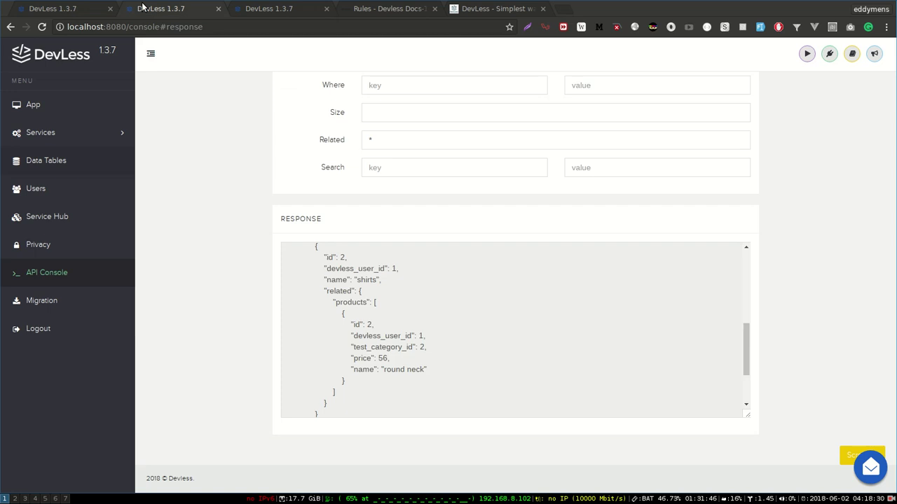
Step: Comment out the createRelationship line under afterQuerying in the test service's rules and save the script
{"action": "left_click", "coordinate": [145, 9]}
{"action": "left_click", "coordinate": [77, 8]}
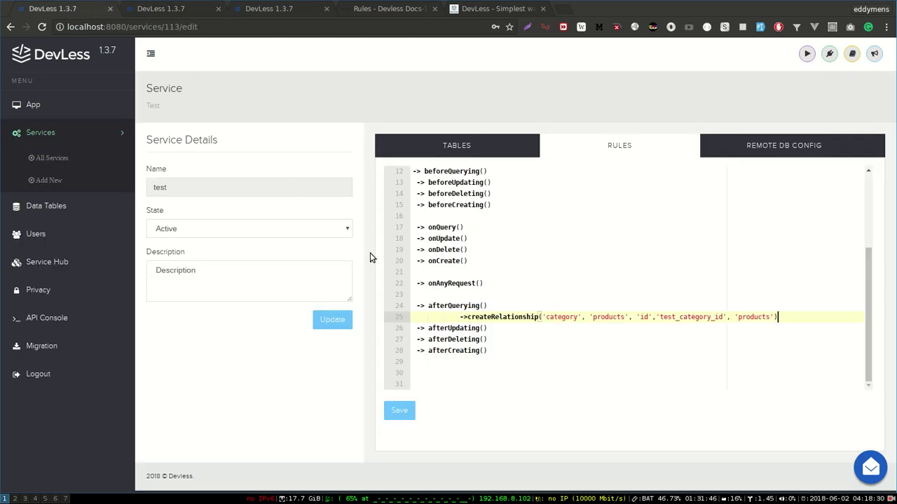
{"action": "key", "text": "ctrl+s"}
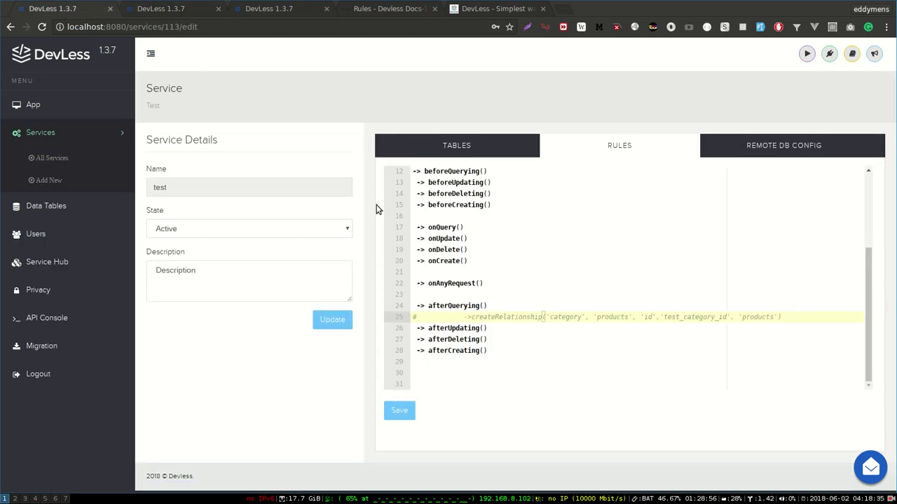
Step: Reload the Data Tables page and show the test service's products table
{"action": "left_click", "coordinate": [273, 8]}
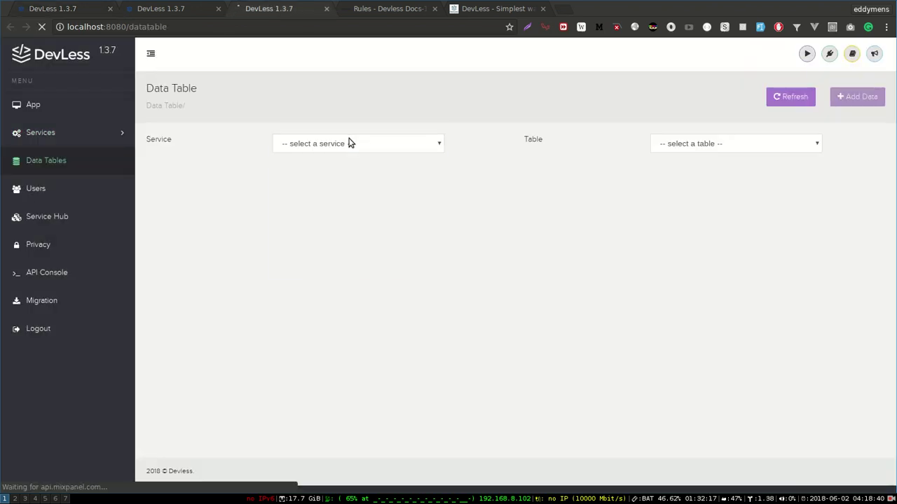
{"action": "left_click", "coordinate": [349, 142]}
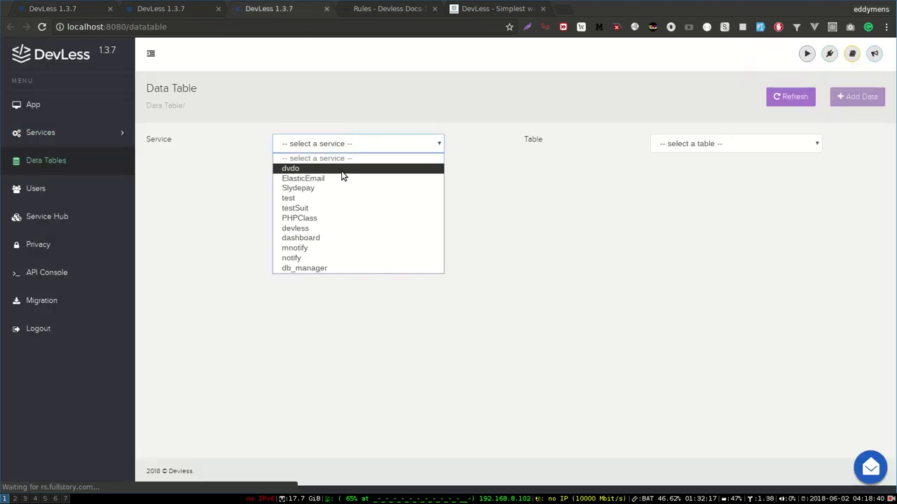
{"action": "left_click", "coordinate": [332, 199]}
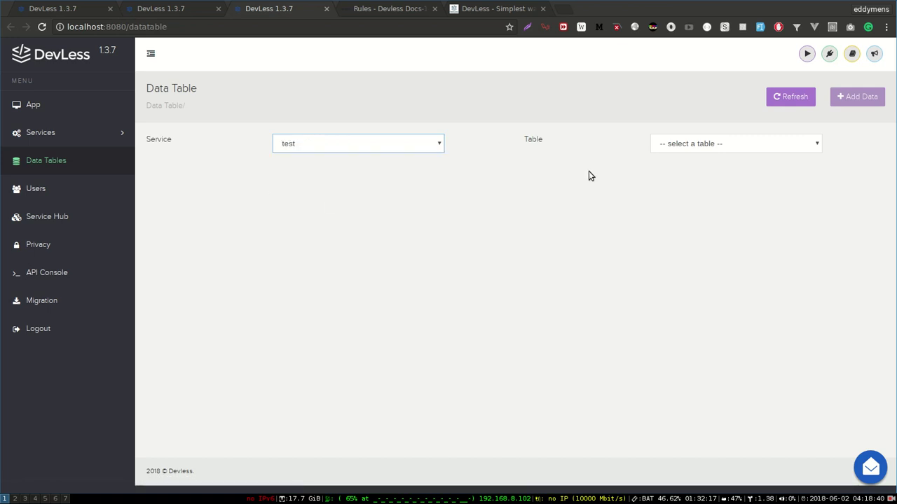
{"action": "left_click", "coordinate": [662, 150]}
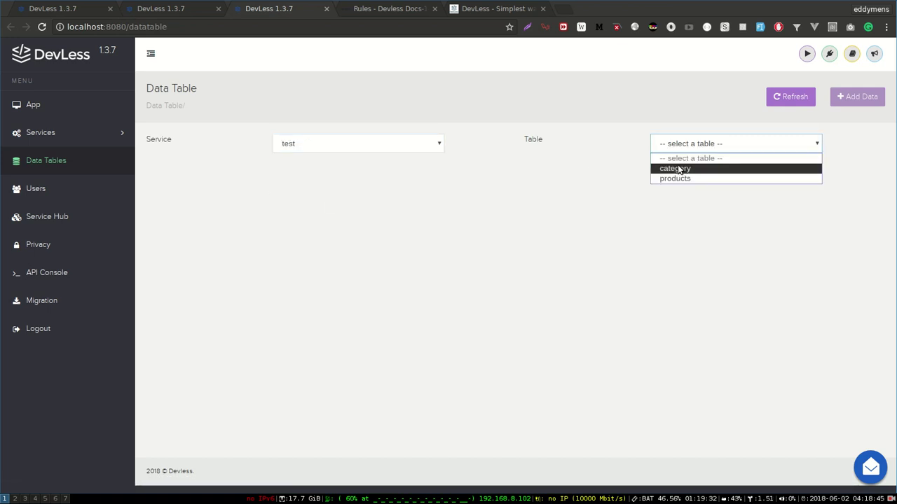
{"action": "left_click", "coordinate": [678, 178]}
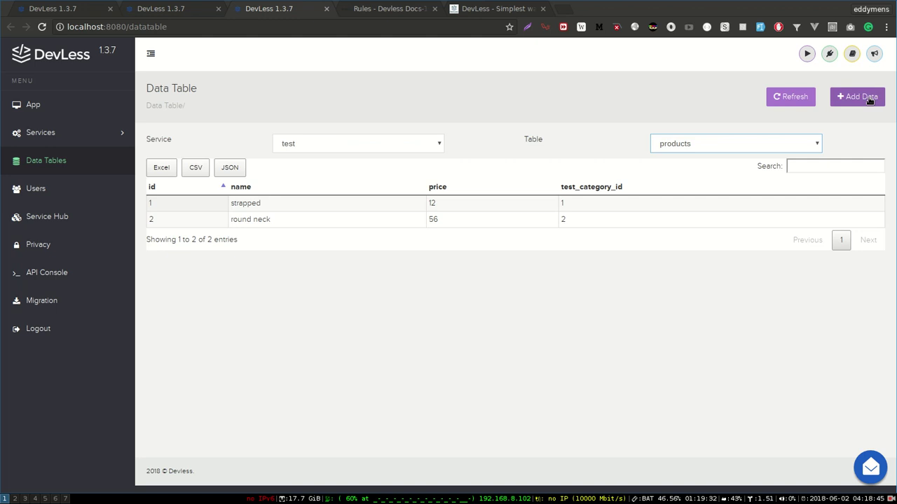
Step: Start a new record in the products table and name it v neck
{"action": "left_click", "coordinate": [862, 96]}
{"action": "left_click", "coordinate": [495, 84]}
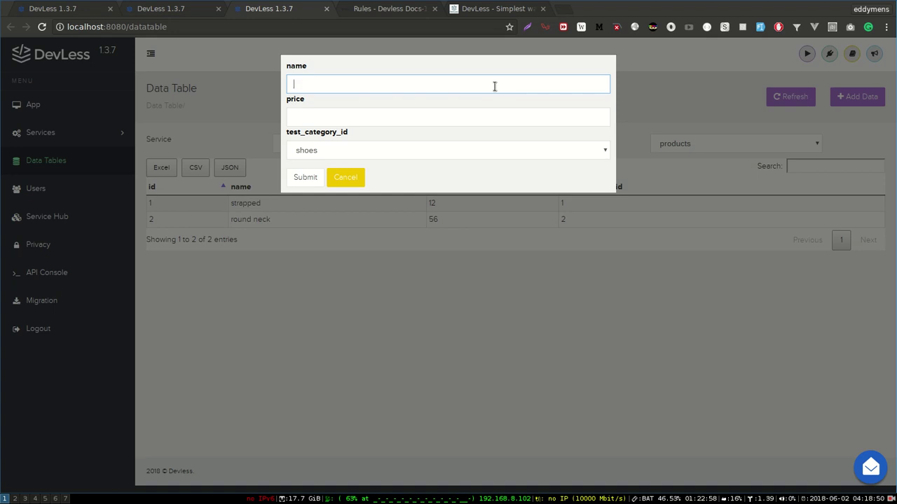
{"action": "type", "text": "vest"}
{"action": "key", "text": "BackSpace"}
{"action": "key", "text": "BackSpace"}
{"action": "key", "text": "BackSpace"}
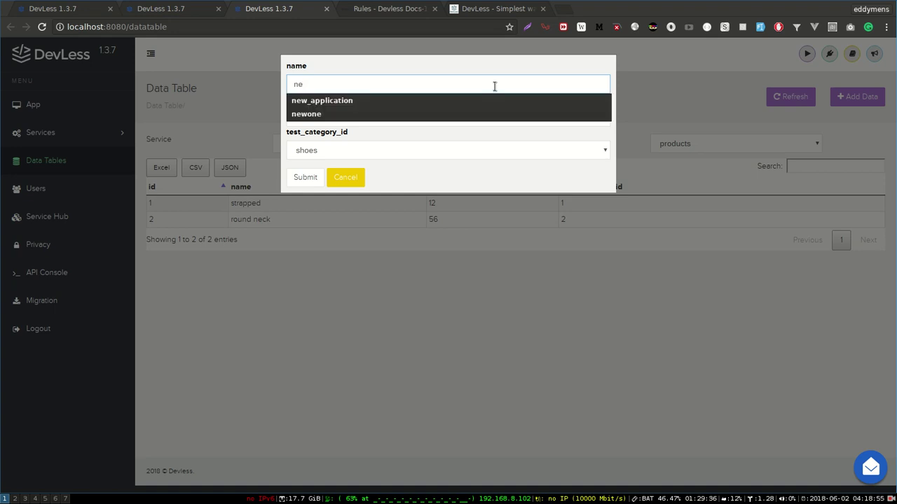
{"action": "type", "text": "neck"}
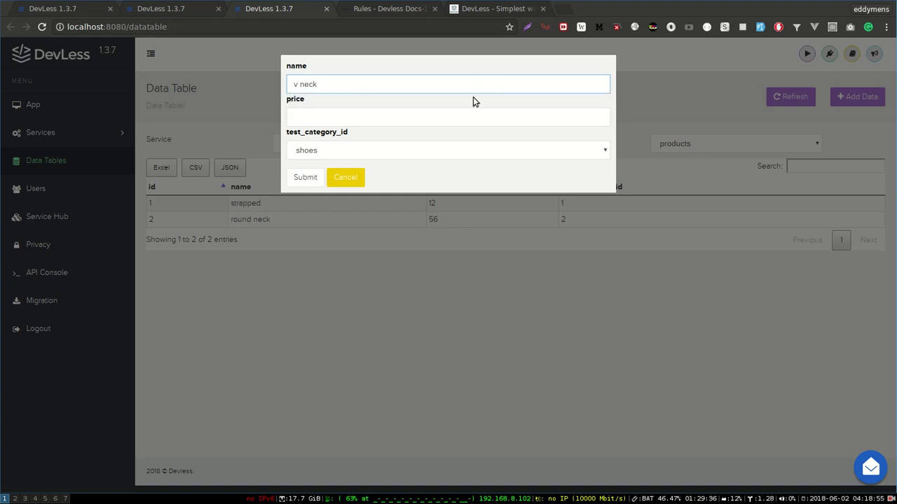
Step: Set the new record's price to 49 and its category to shirts, and submit it
{"action": "left_click", "coordinate": [453, 119]}
{"action": "type", "text": "12"}
{"action": "key", "text": "BackSpace"}
{"action": "key", "text": "BackSpace"}
{"action": "type", "text": "49"}
{"action": "left_click", "coordinate": [449, 147]}
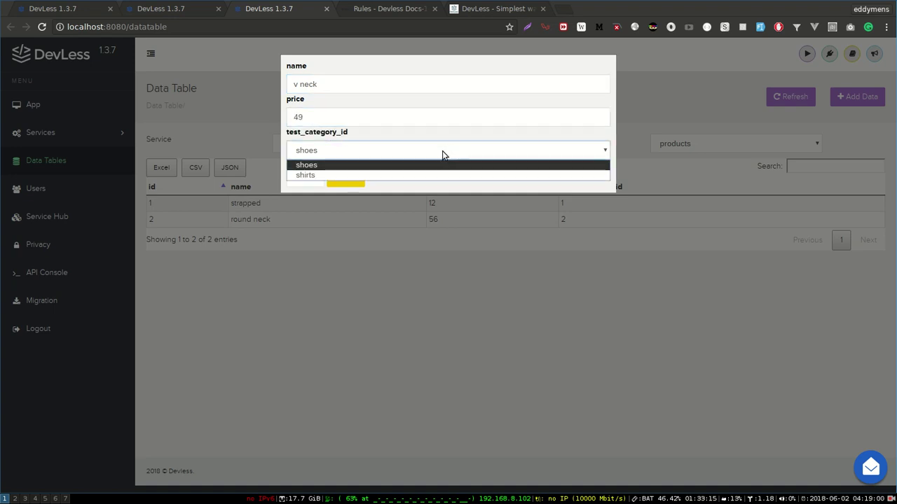
{"action": "left_click", "coordinate": [417, 174]}
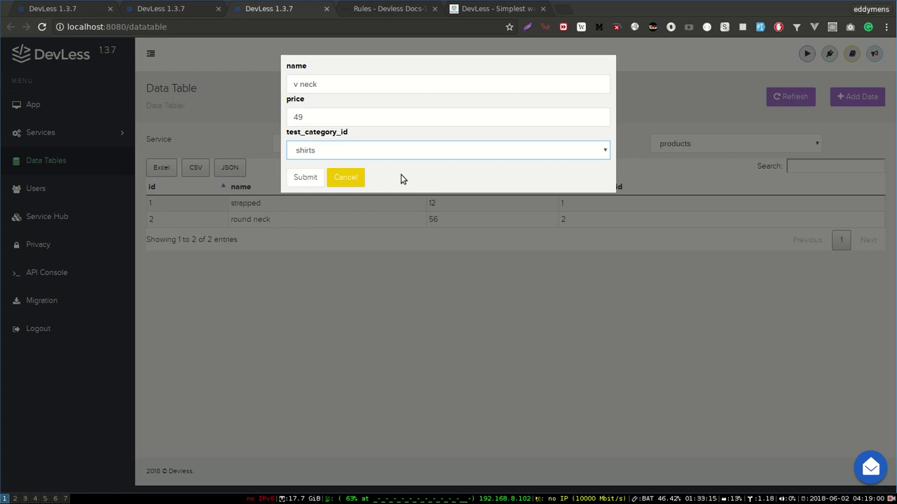
{"action": "left_click", "coordinate": [312, 180]}
Step: Uncomment the createRelationship line in the test service's rules and save the script
{"action": "left_click", "coordinate": [130, 8]}
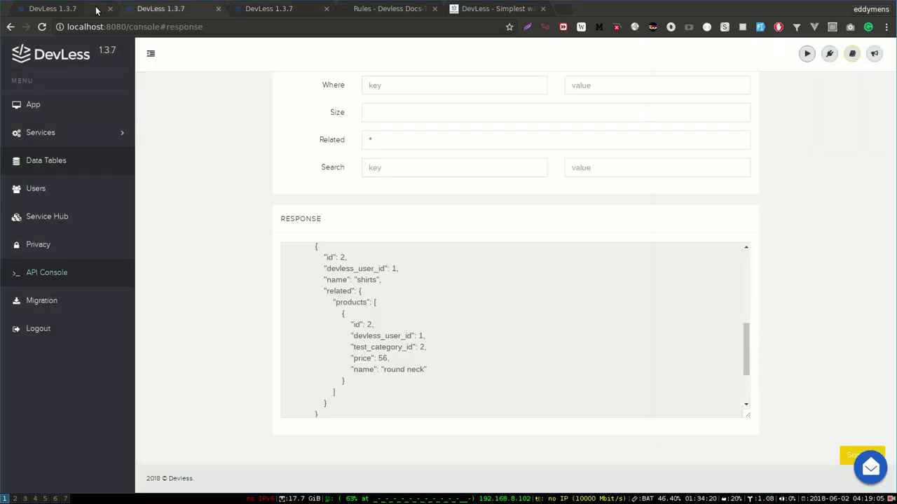
{"action": "left_click", "coordinate": [93, 9]}
{"action": "key", "text": "ctrl+s"}
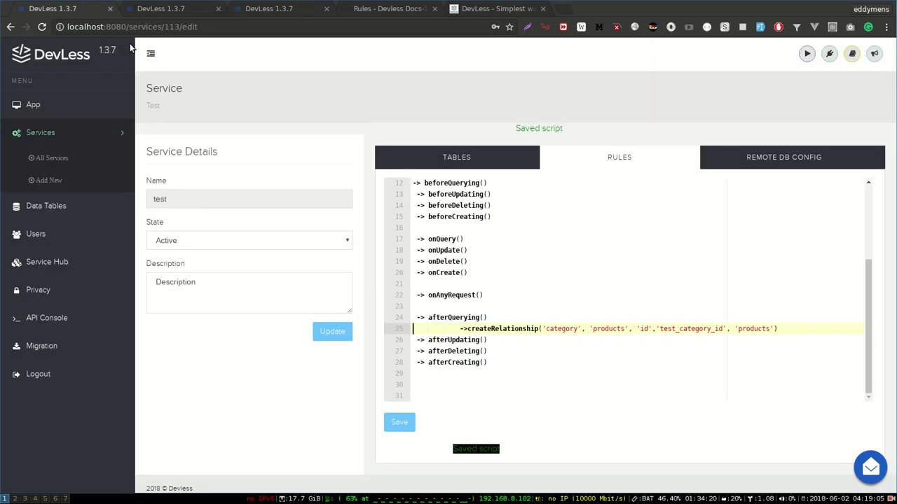
Step: Check the products table, rerun the category query in the API console and review each category's related products
{"action": "left_click", "coordinate": [267, 8]}
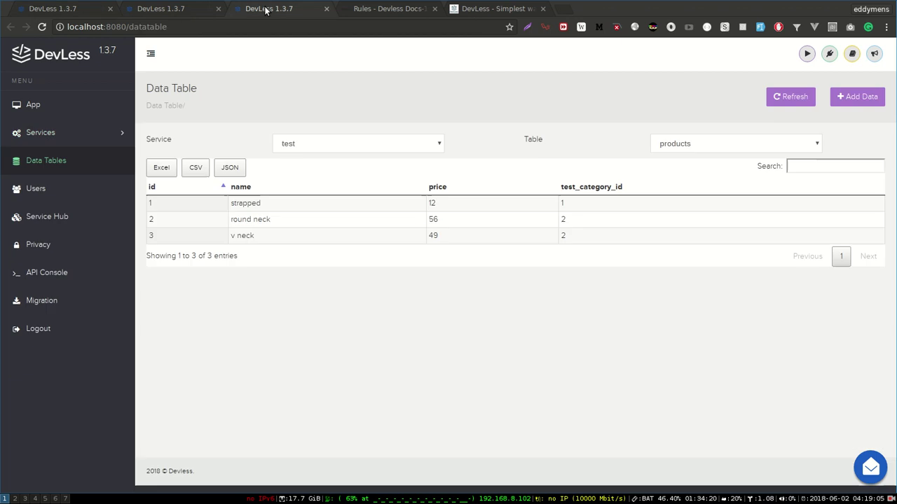
{"action": "left_click", "coordinate": [150, 7]}
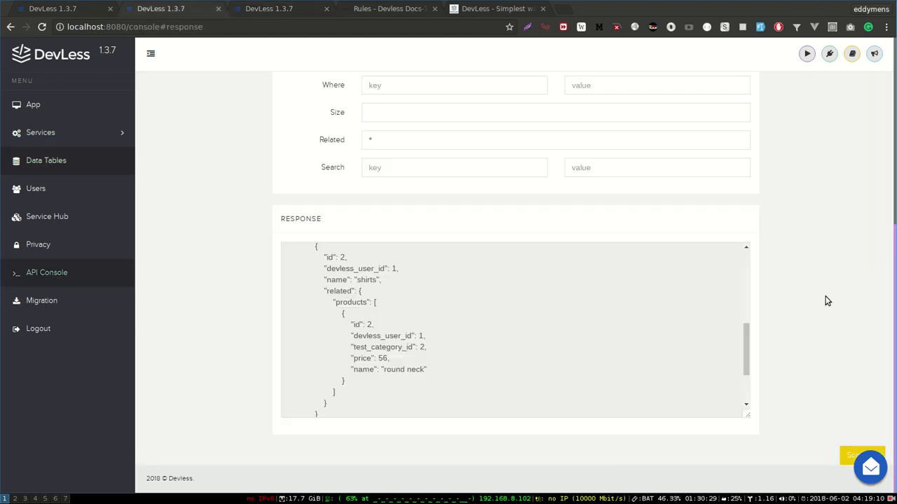
{"action": "scroll", "coordinate": [813, 298], "scroll_direction": "up", "scroll_amount": 4}
{"action": "left_click", "coordinate": [733, 254]}
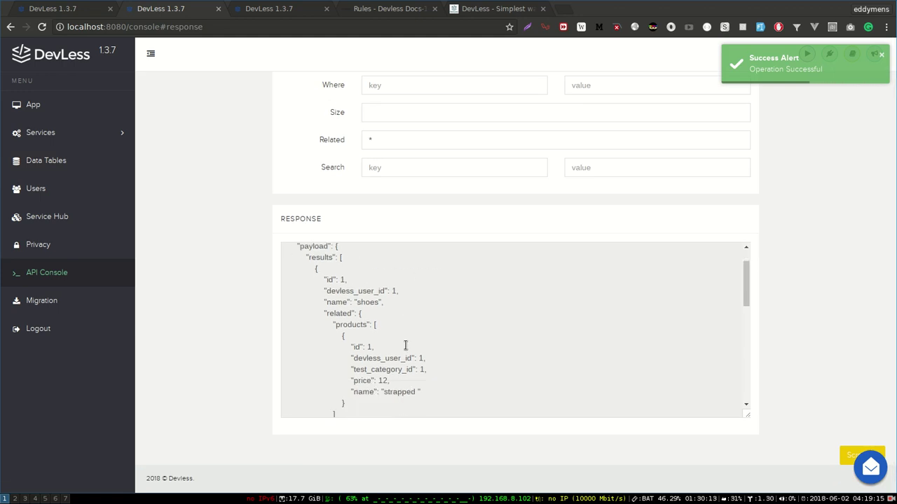
{"action": "scroll", "coordinate": [405, 345], "scroll_direction": "down", "scroll_amount": 5}
{"action": "scroll", "coordinate": [405, 345], "scroll_direction": "up", "scroll_amount": 3}
{"action": "scroll", "coordinate": [407, 334], "scroll_direction": "down", "scroll_amount": 3}
{"action": "scroll", "coordinate": [423, 348], "scroll_direction": "down", "scroll_amount": 3}
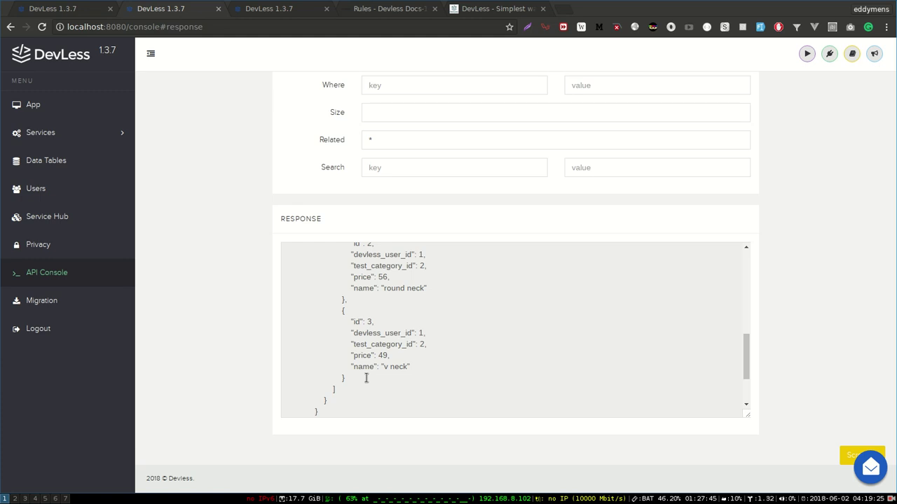
{"action": "scroll", "coordinate": [388, 326], "scroll_direction": "up", "scroll_amount": 1}
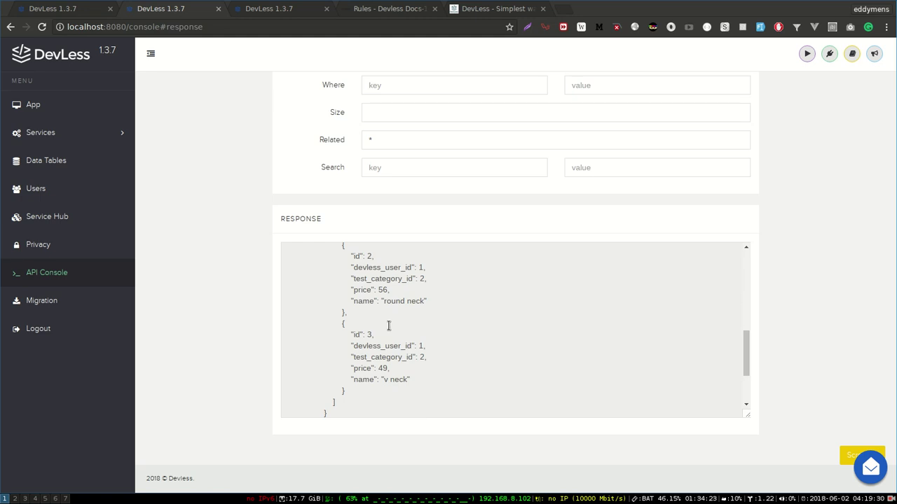
Step: Return to the test service's rules and review the createRelationship line under afterQuerying
{"action": "key", "text": "ctrl+a"}
{"action": "left_click", "coordinate": [50, 10]}
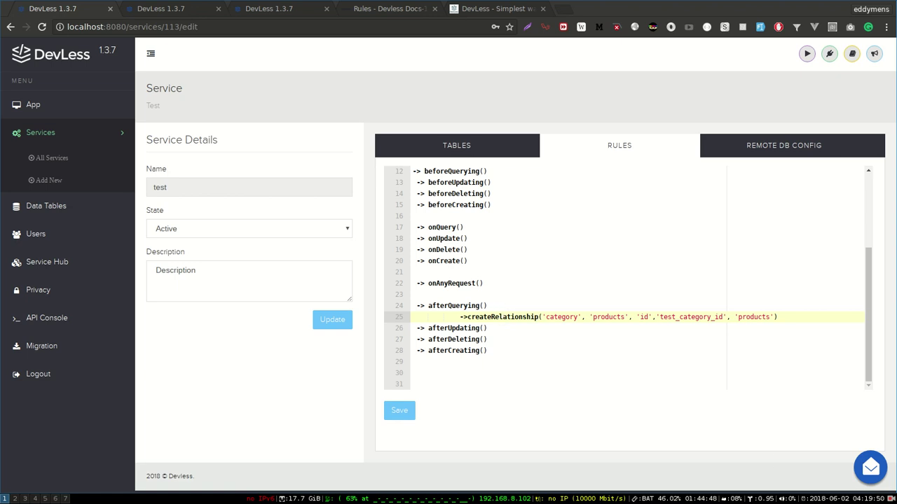
{"action": "left_click", "coordinate": [890, 499]}
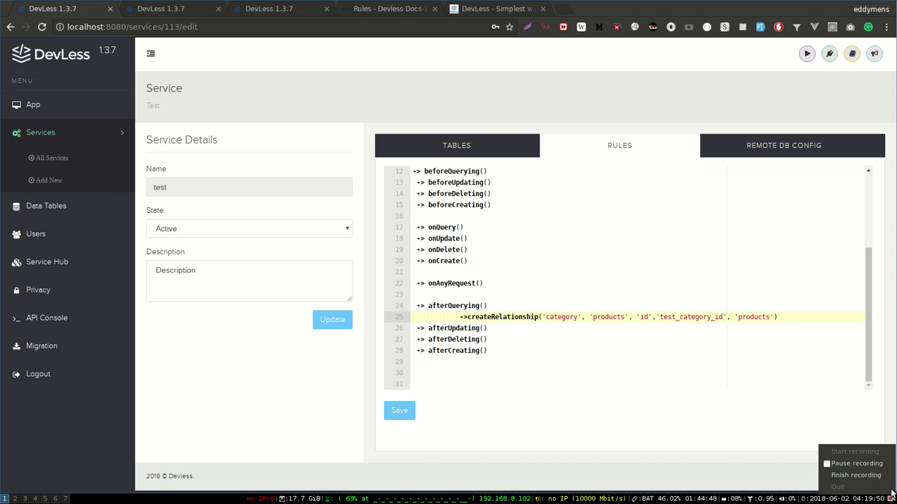